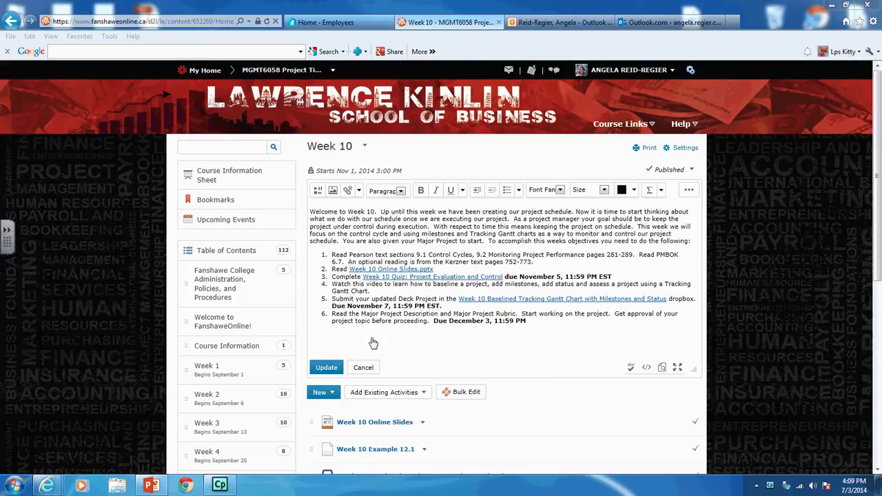
- Download the Week 10 Example 12.1.mpp file from the Week 10 course page and open it in Microsoft Project
click(380, 452)
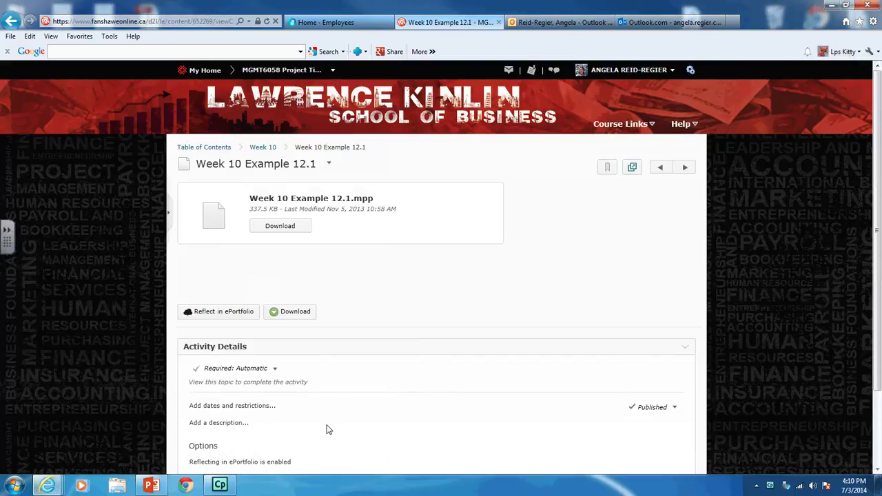
triple_click(294, 314)
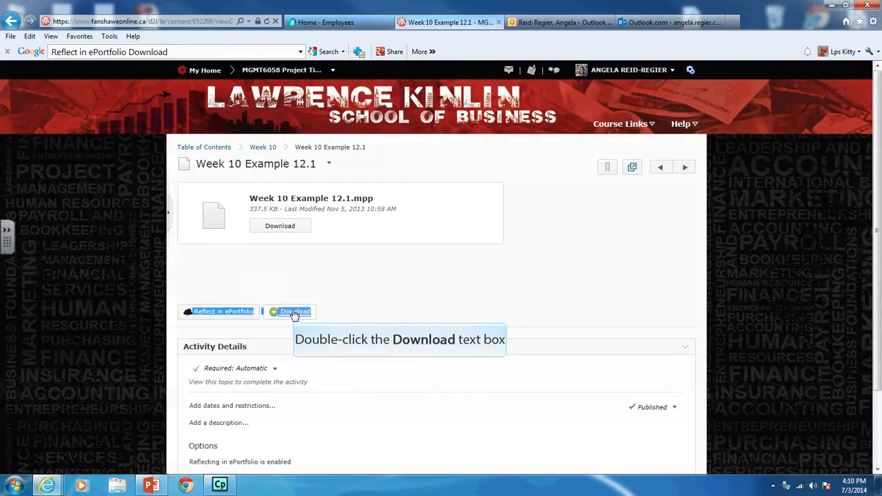
double_click(294, 312)
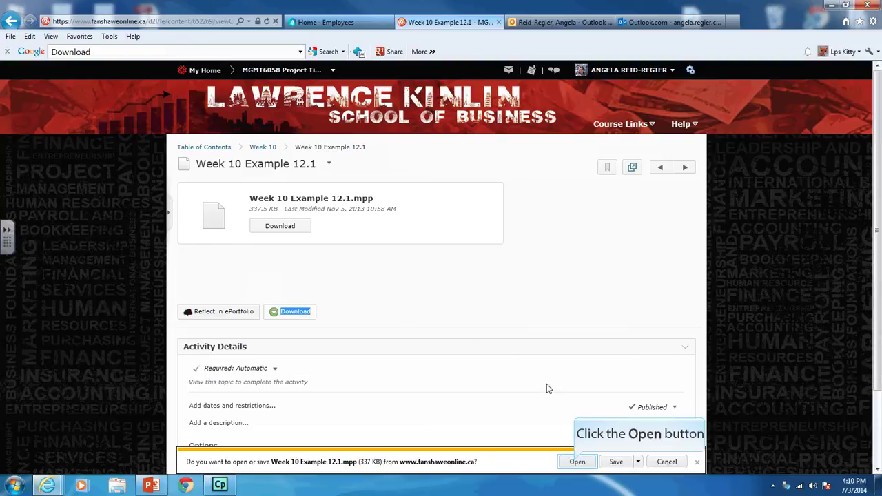
click(577, 462)
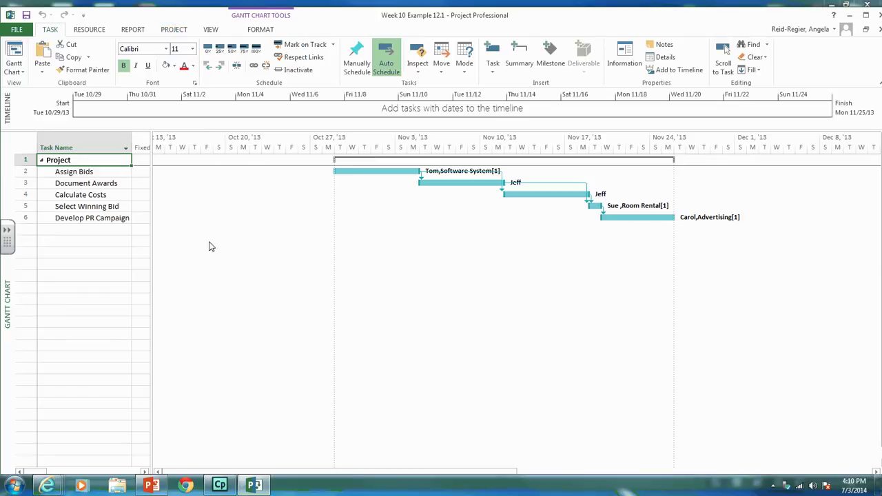
- Set a baseline for the entire project
click(175, 30)
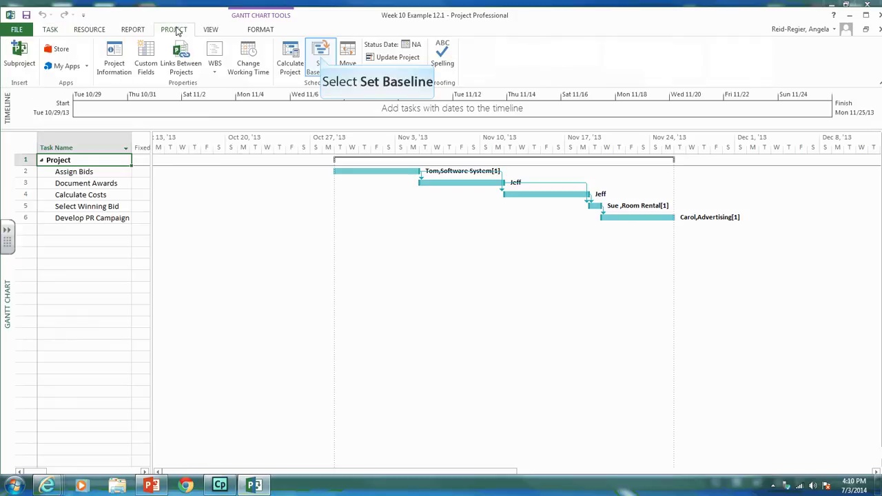
click(321, 60)
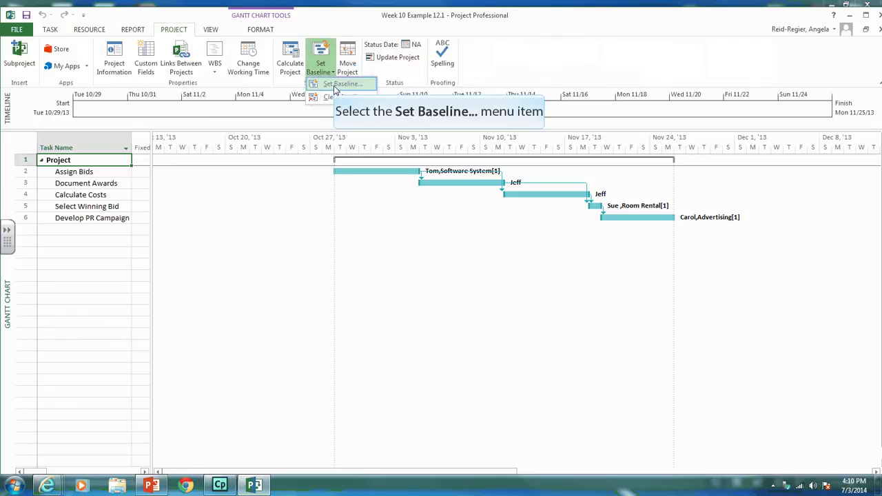
click(335, 86)
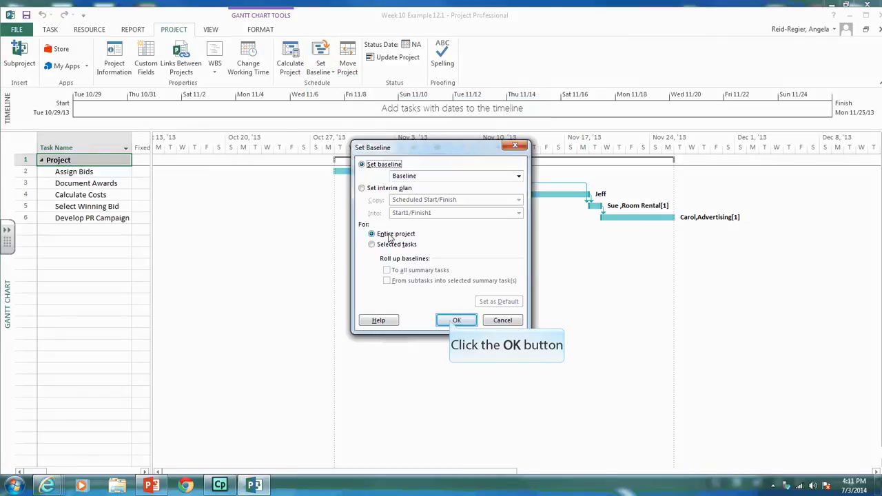
click(454, 321)
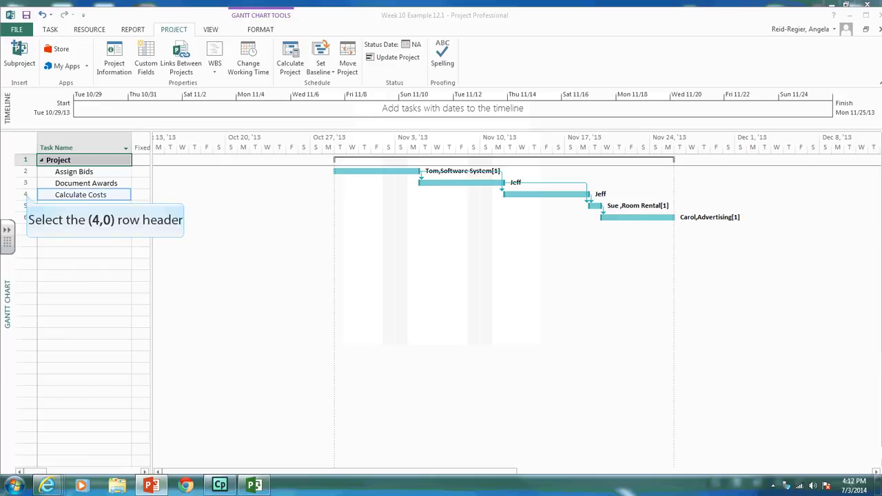
click(26, 196)
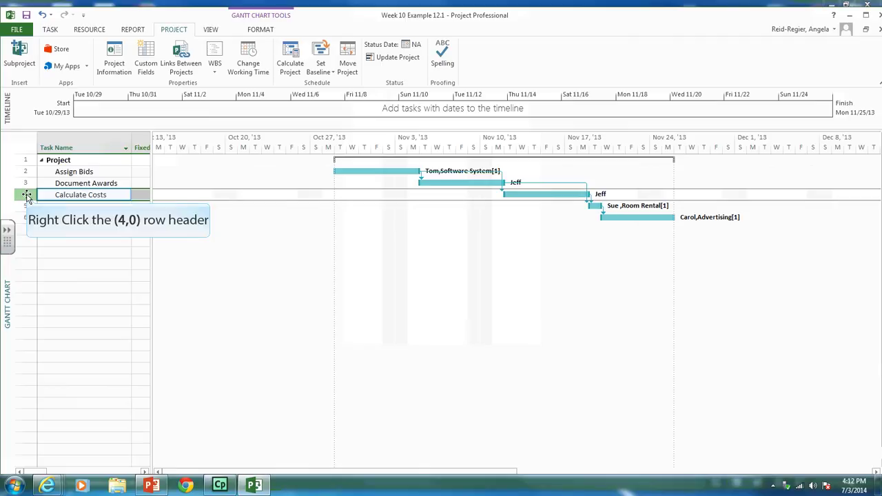
right_click(27, 196)
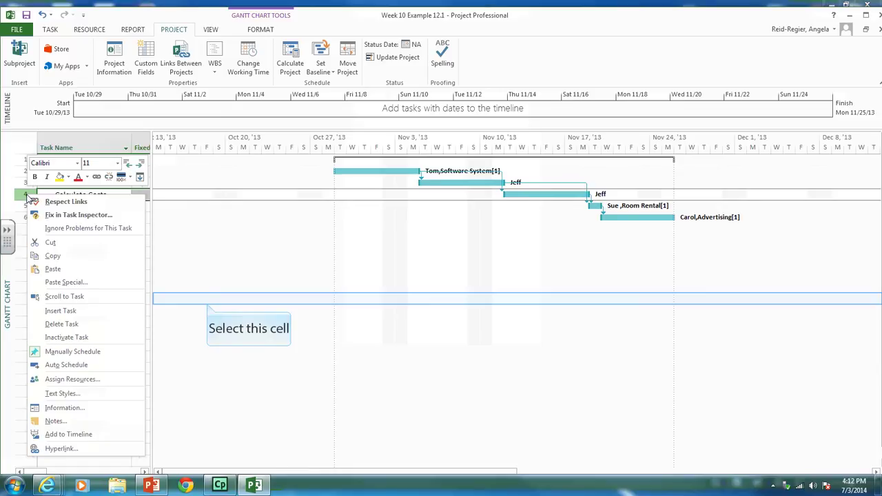
click(207, 307)
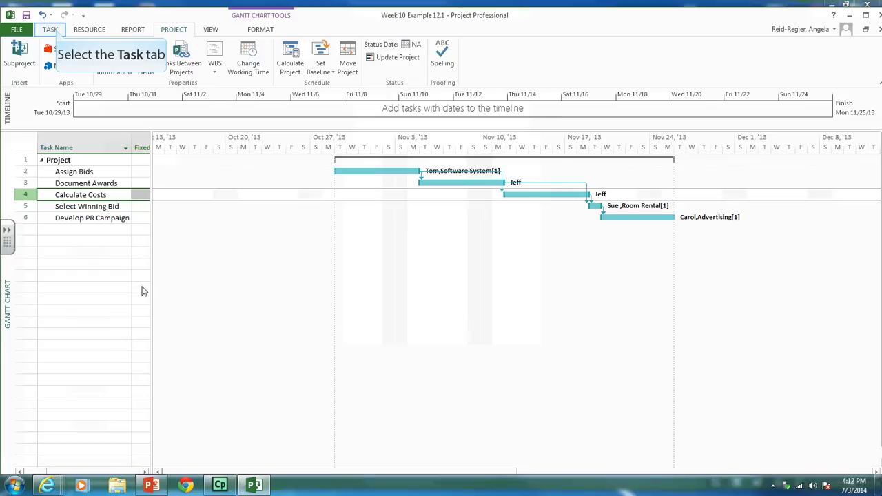
- Insert a new milestone directly above the Calculate Costs task
click(55, 30)
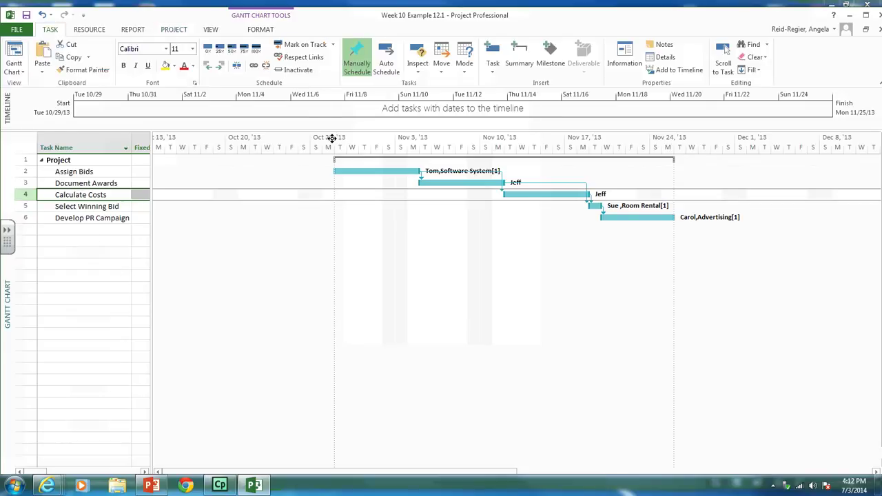
drag(335, 168, 365, 289)
key(Escape)
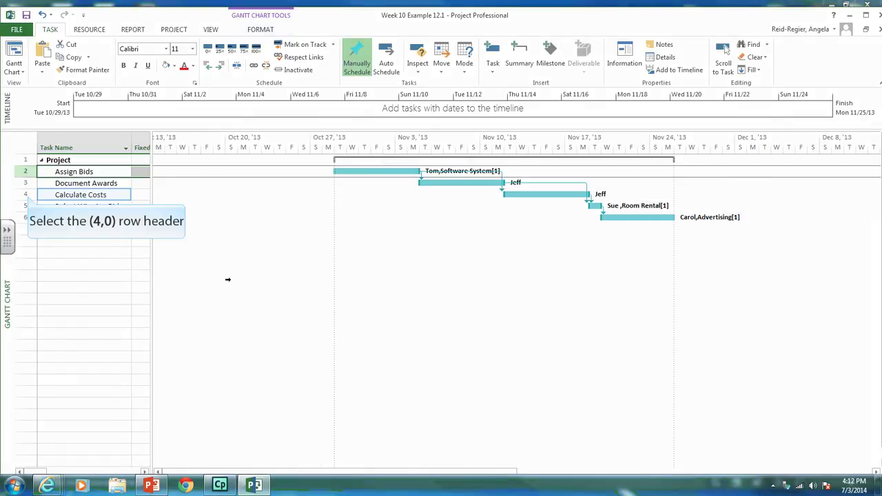
click(26, 196)
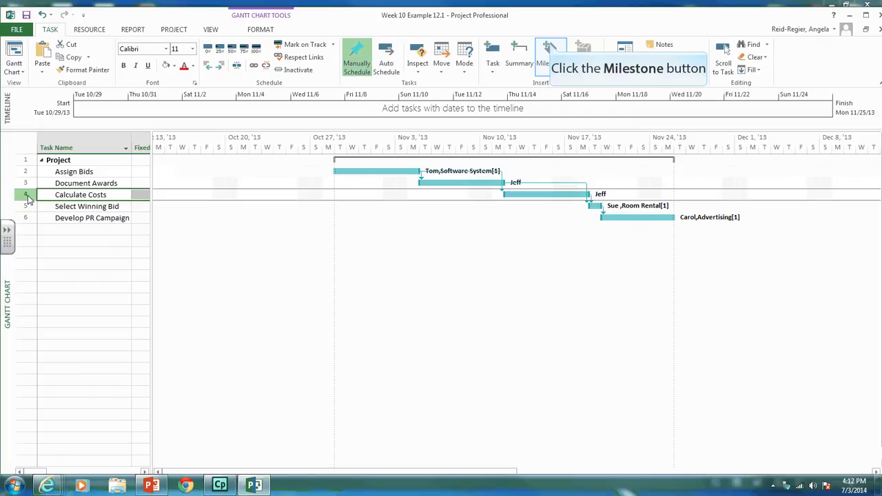
click(550, 50)
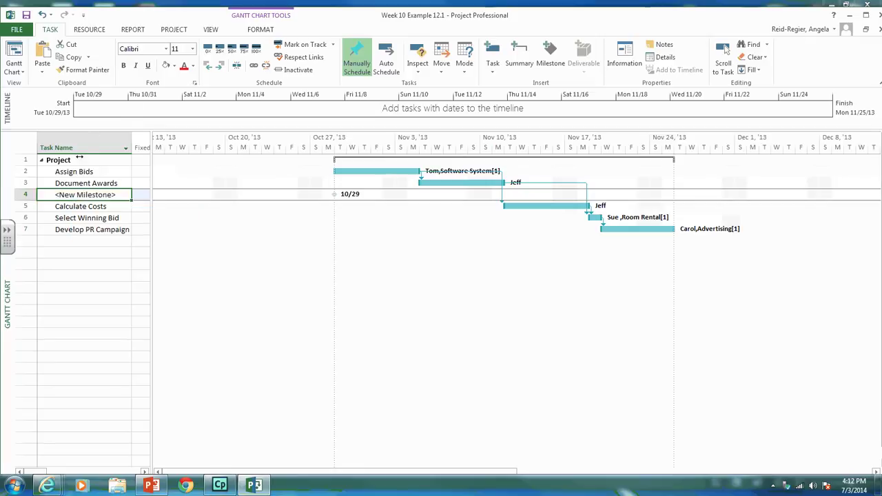
- Name the new milestone above Calculate Costs "Bid Review" in its task information
double_click(72, 195)
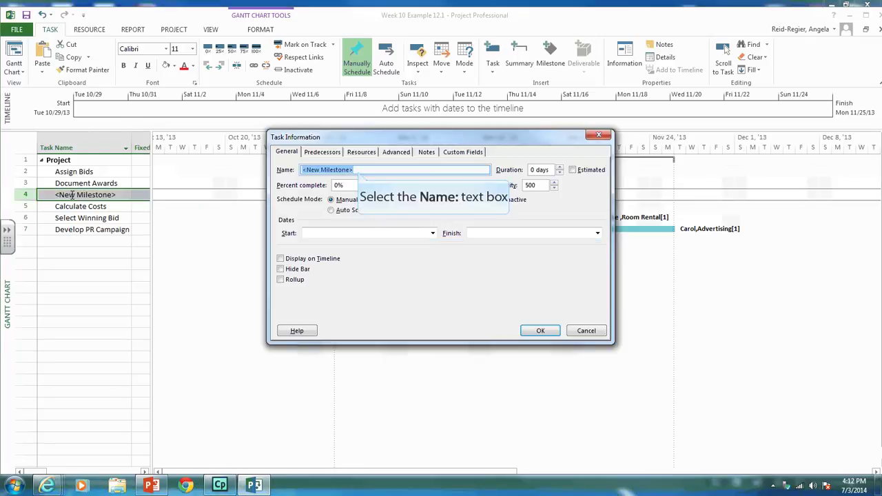
click(359, 170)
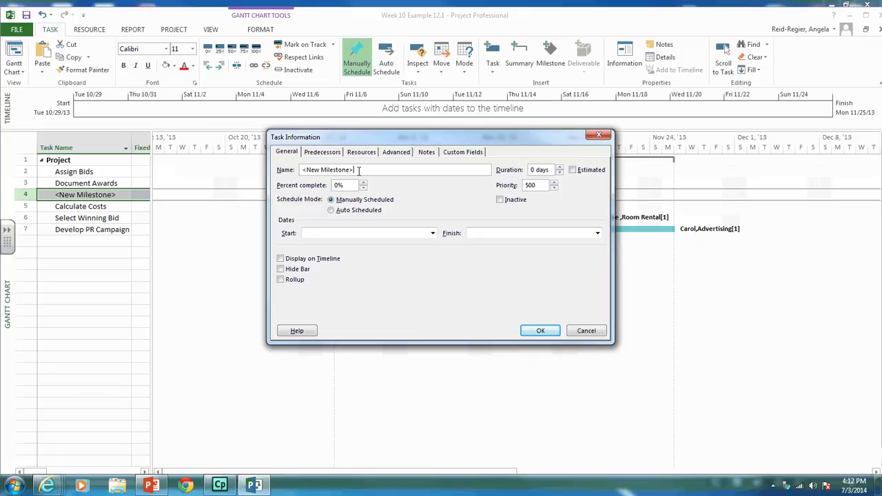
key(ctrl+a)
key(BackSpace)
text(Bid revi)
key(BackSpace)
key(BackSpace)
key(BackSpace)
key(BackSpace)
text(Review)
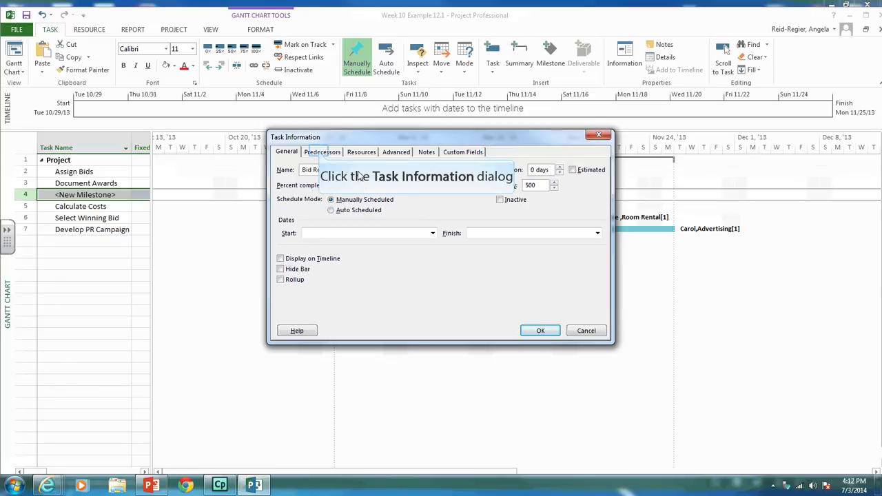
- Make Document Awards the predecessor of the Bid Review milestone and apply the task information
click(321, 152)
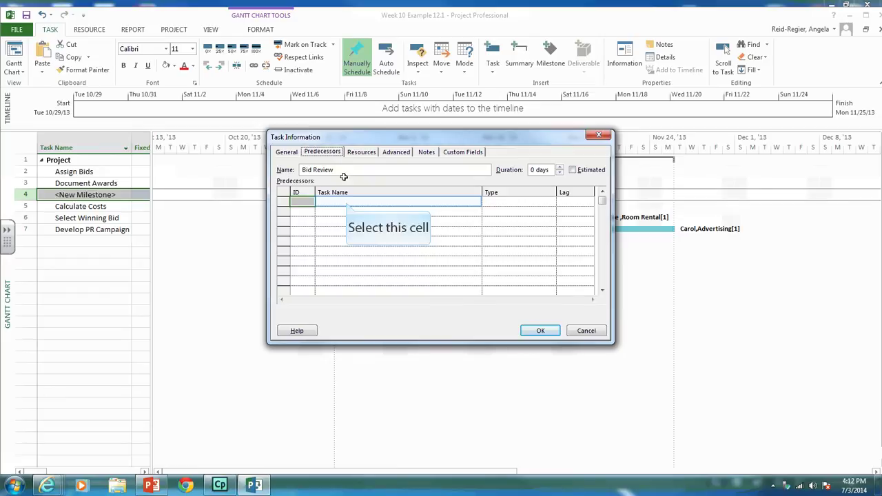
click(348, 205)
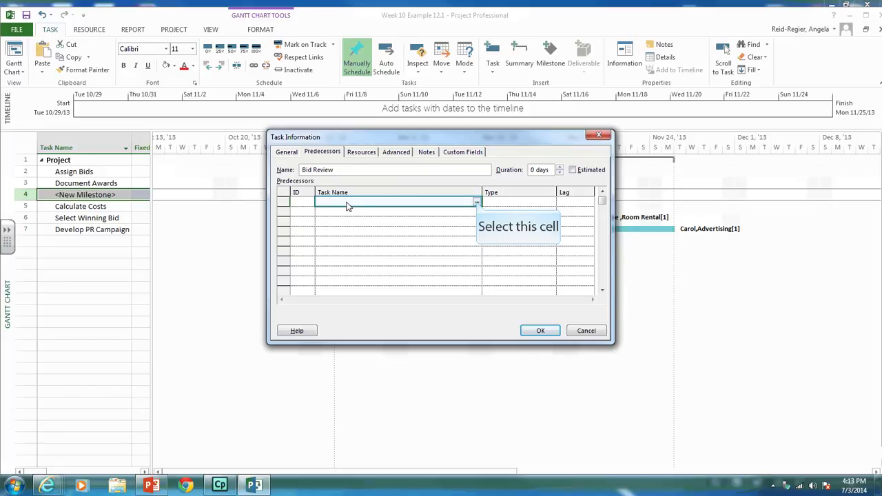
click(476, 203)
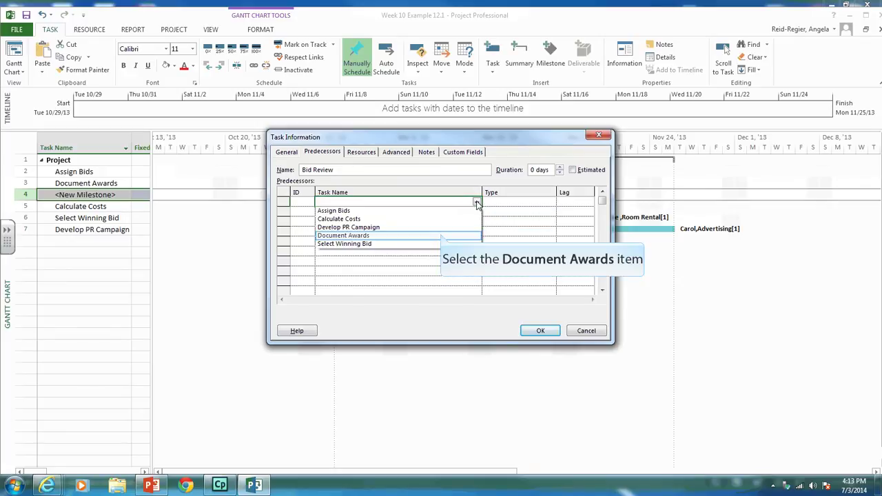
click(442, 237)
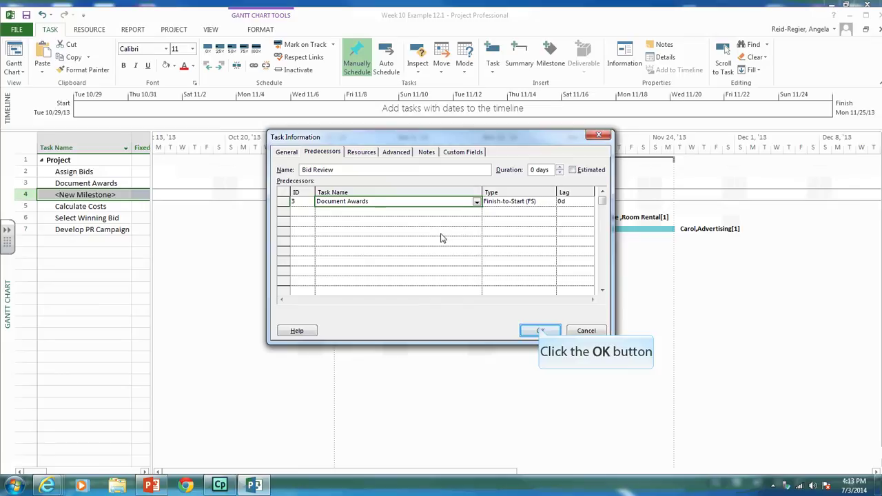
click(540, 330)
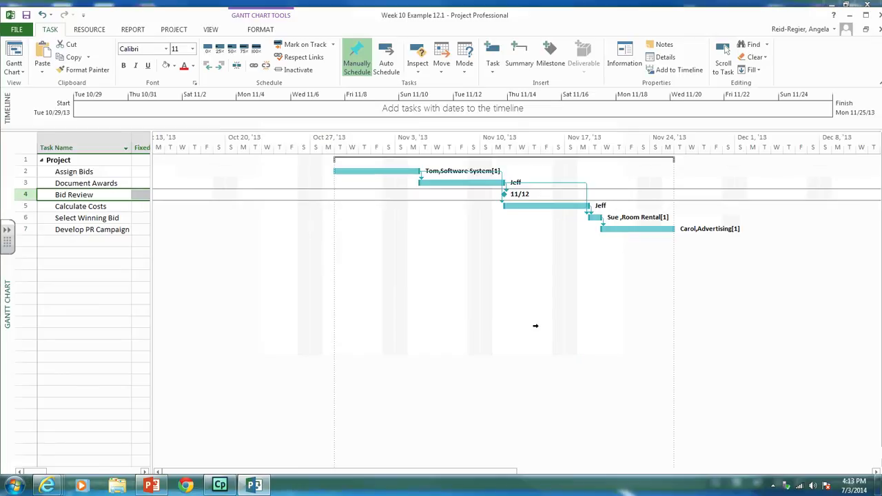
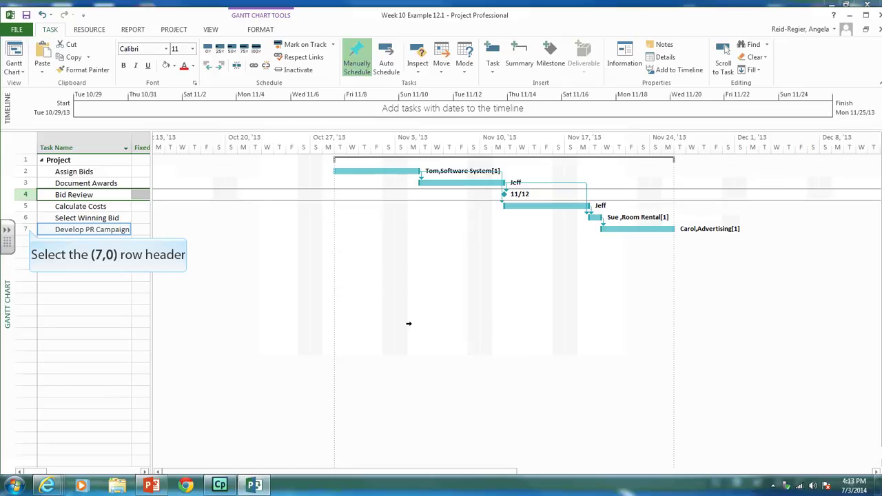
- Insert a milestone directly above the Develop PR Campaign task and name it "Bid Award"
click(29, 230)
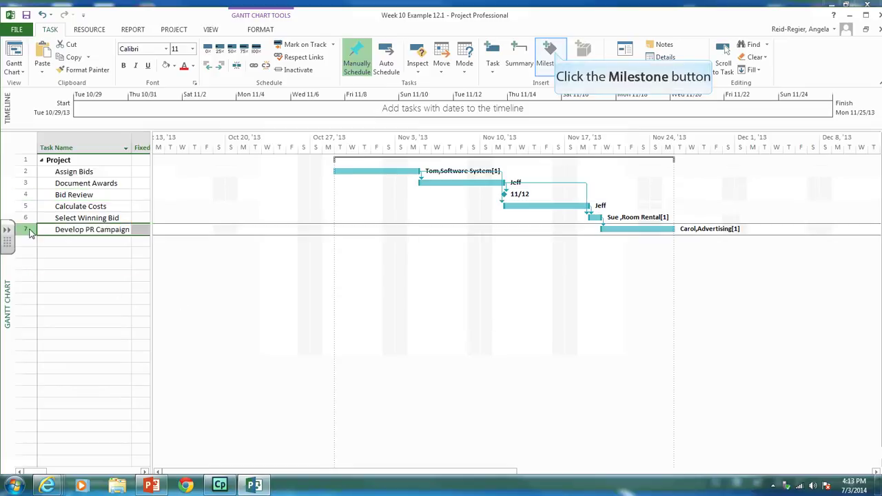
click(555, 53)
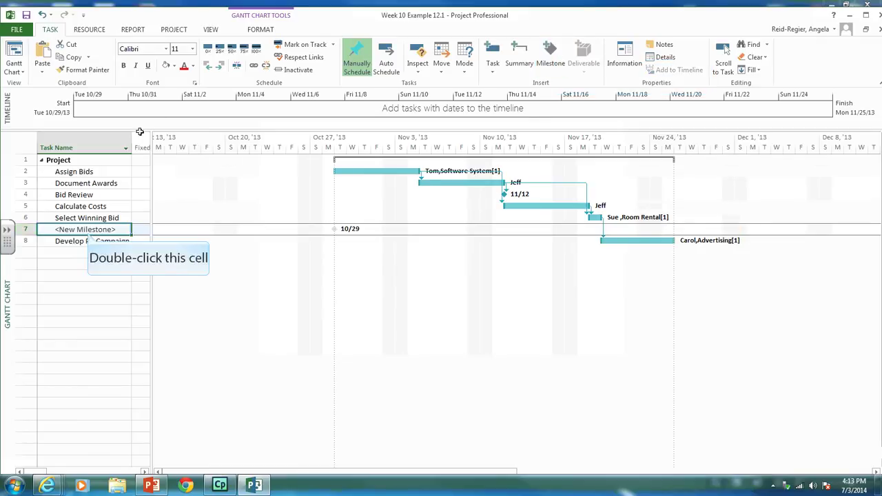
double_click(89, 232)
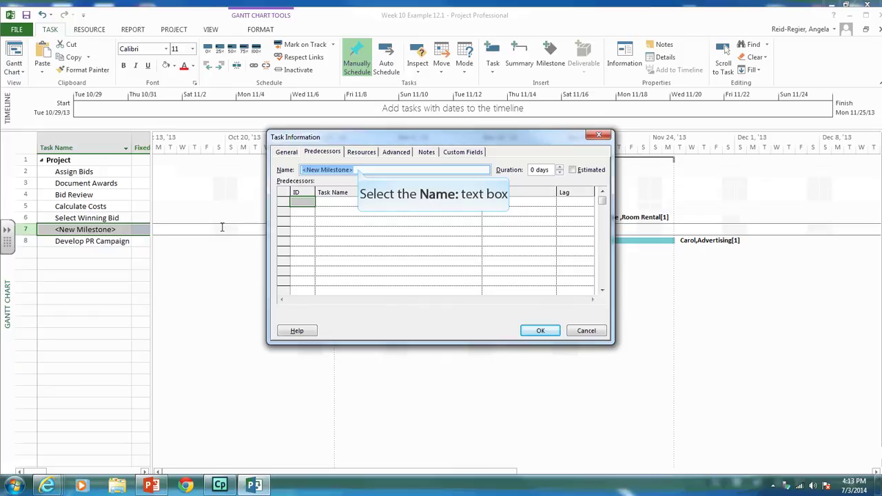
click(357, 171)
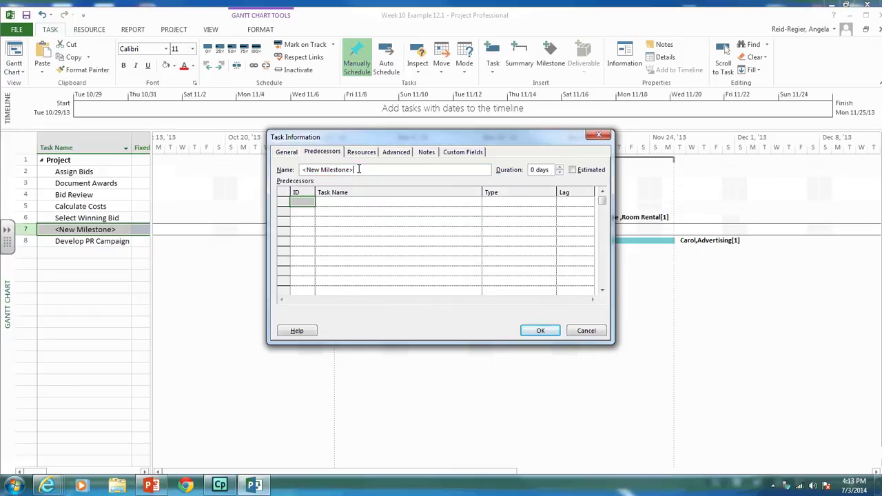
text(Bid Award)
click(534, 330)
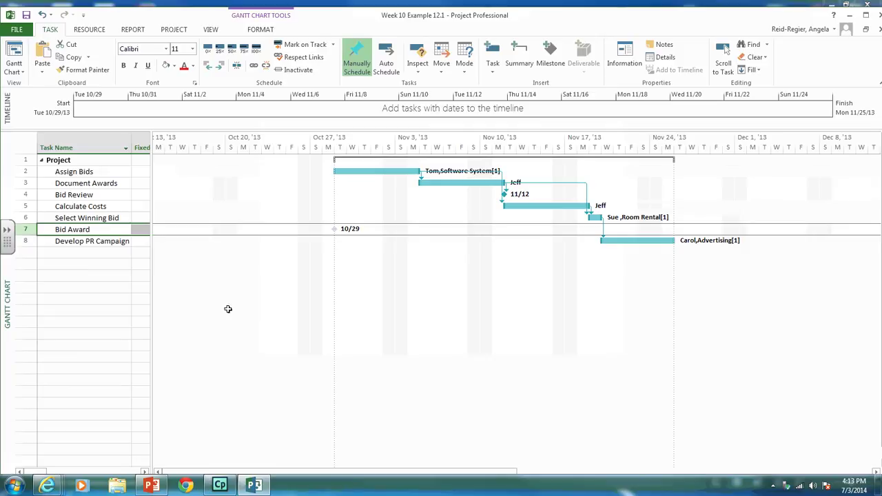
- Make Select Winning Bid the predecessor of the Bid Award milestone and apply the task information
double_click(91, 228)
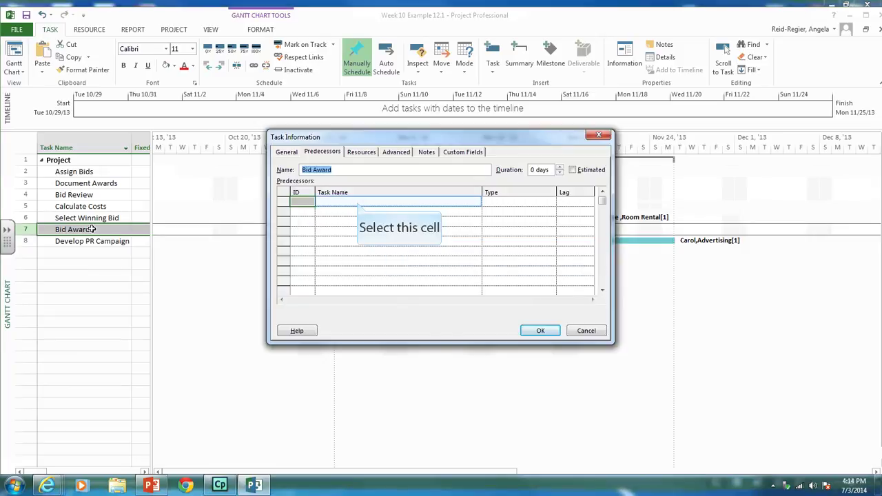
click(365, 204)
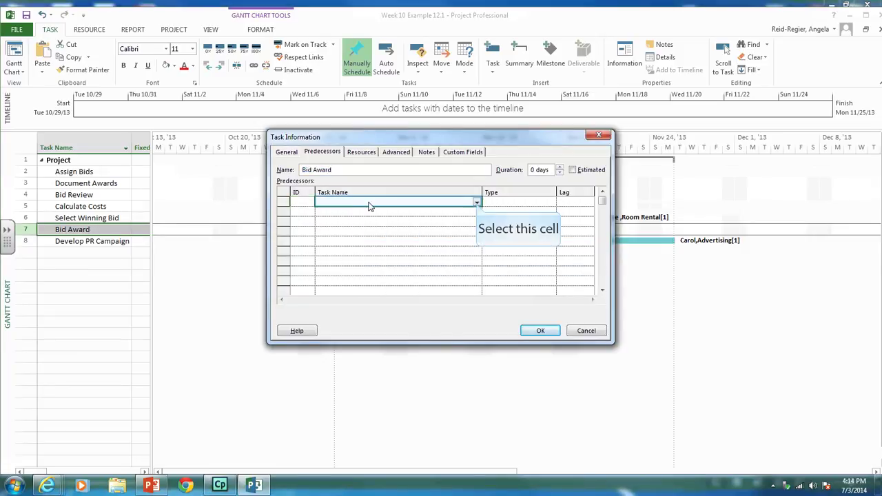
click(476, 202)
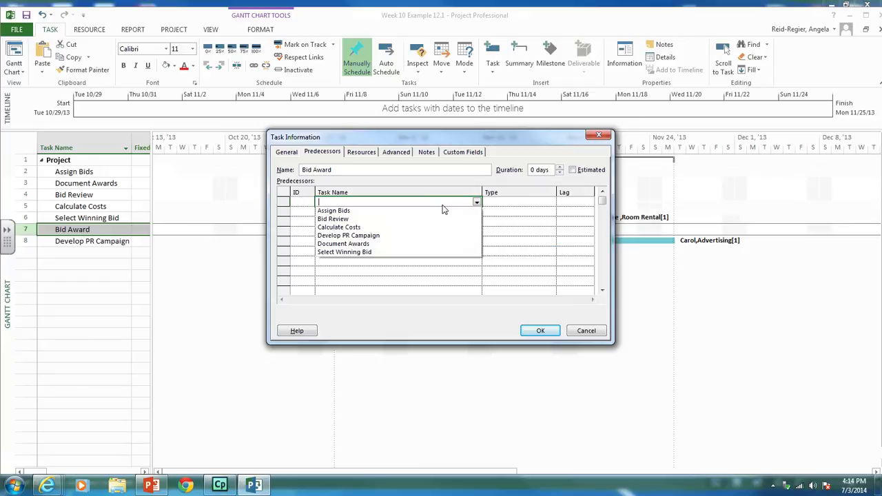
click(390, 252)
click(541, 331)
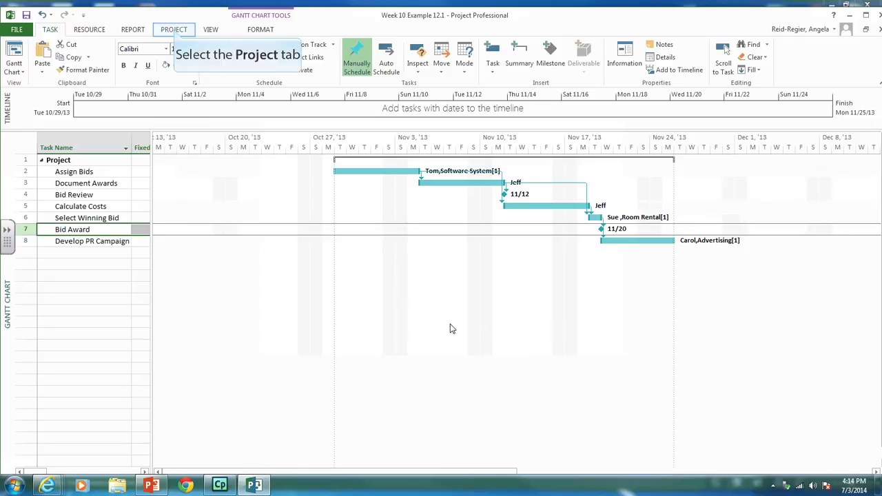
- Set the baseline again for the entire project, overwriting the previously saved baseline data
click(175, 31)
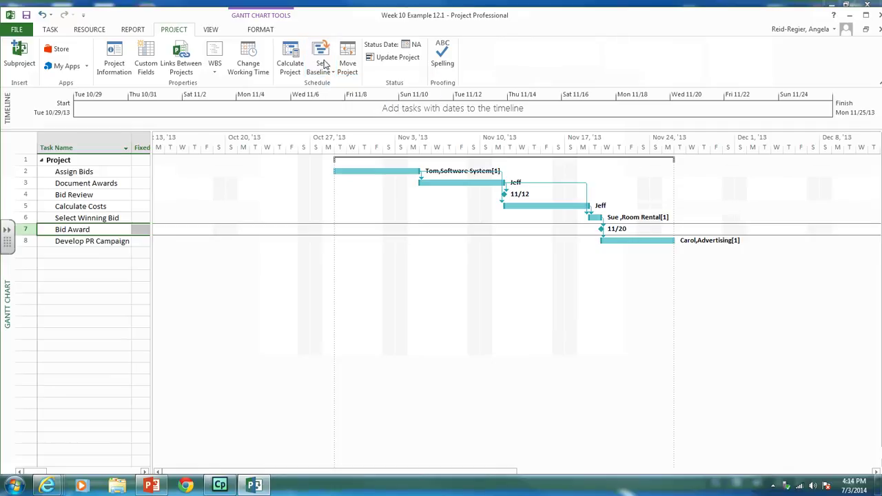
click(326, 69)
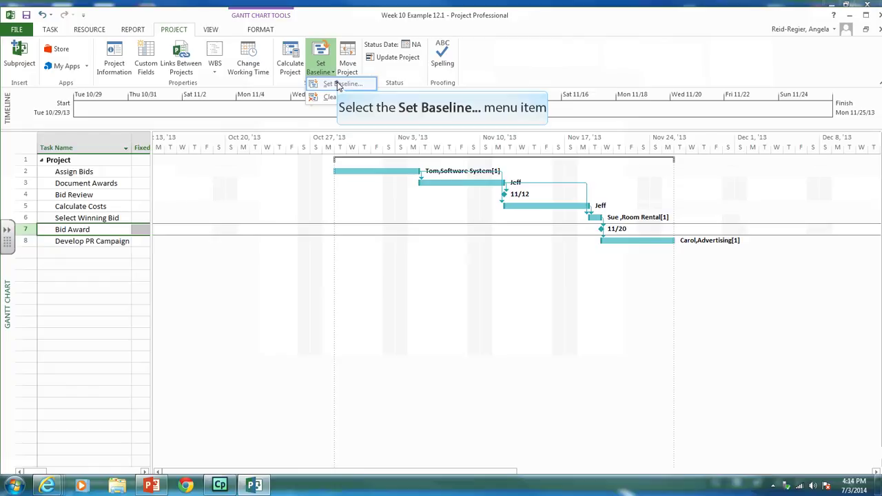
click(337, 84)
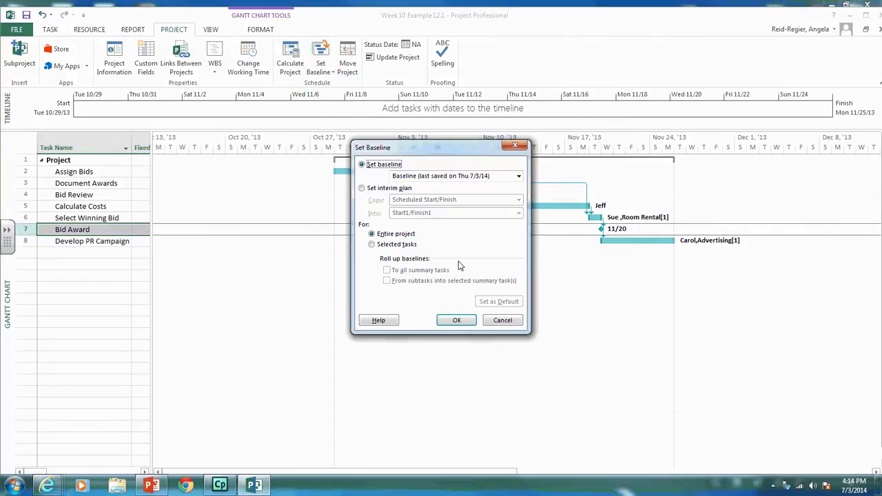
click(458, 321)
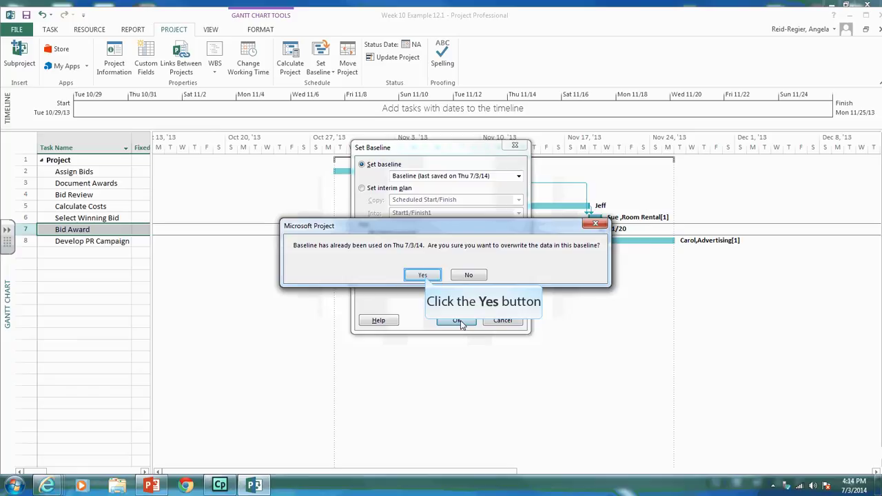
click(423, 276)
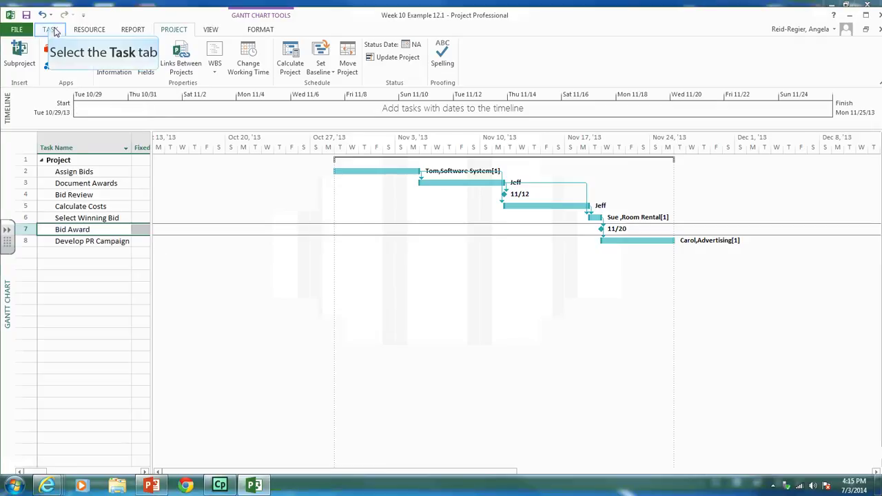
- Switch the project from the Gantt Chart view to the Tracking Gantt view
click(50, 30)
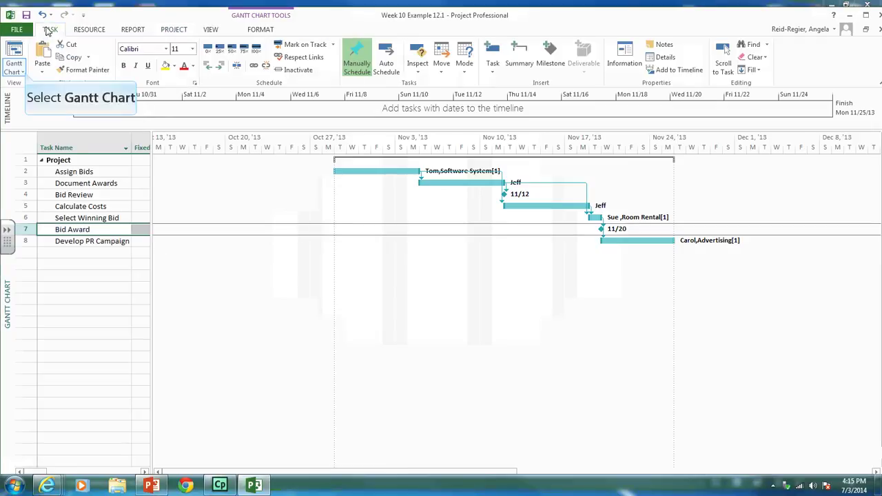
click(25, 73)
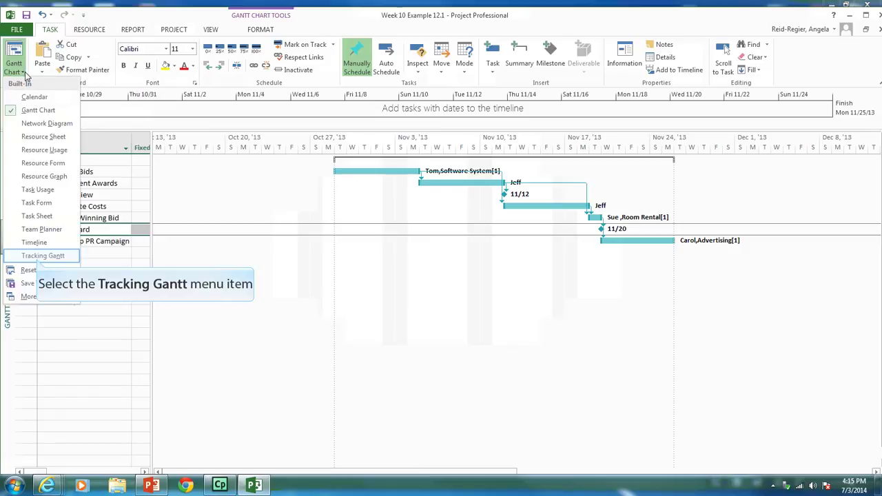
click(40, 257)
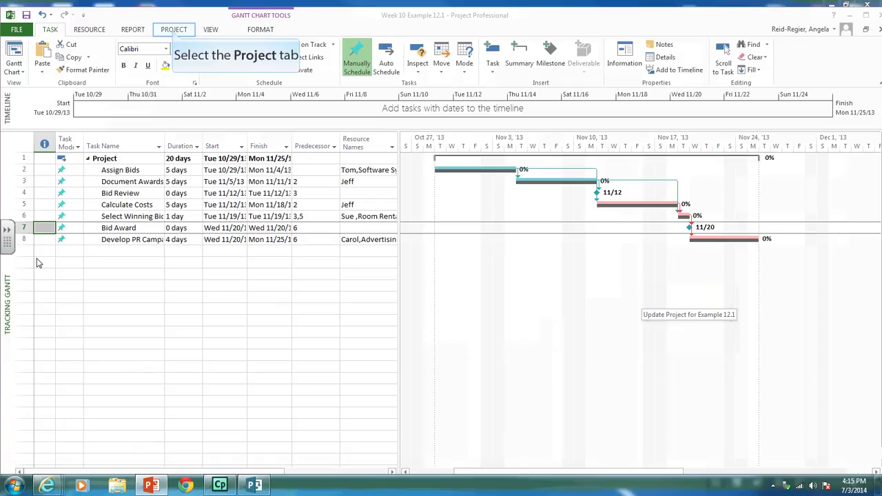
- Set the project's status date to Tue 11/5/13
click(173, 31)
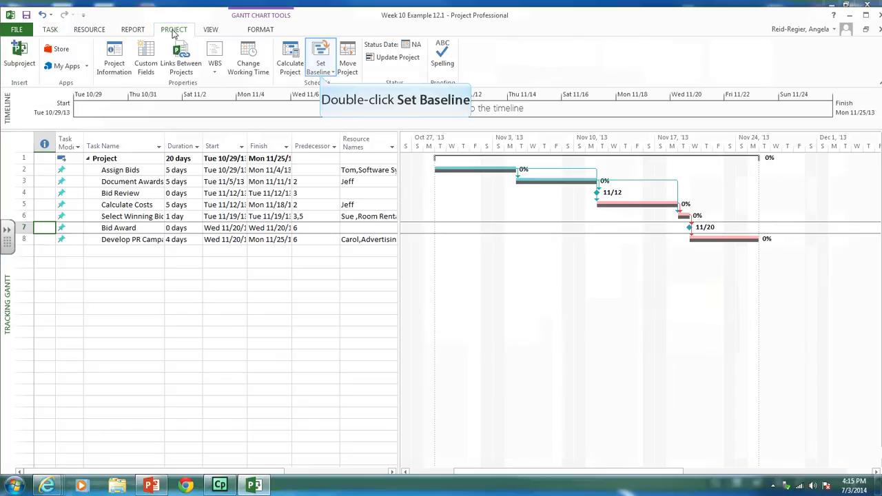
double_click(321, 73)
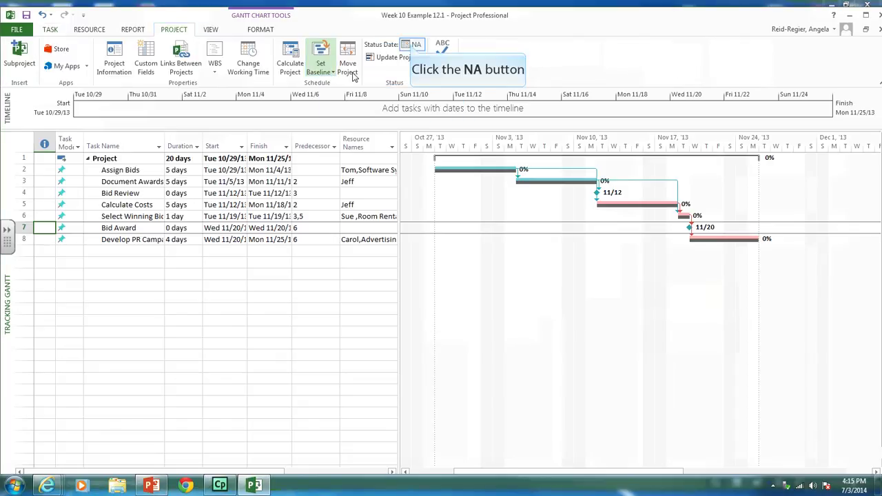
click(416, 44)
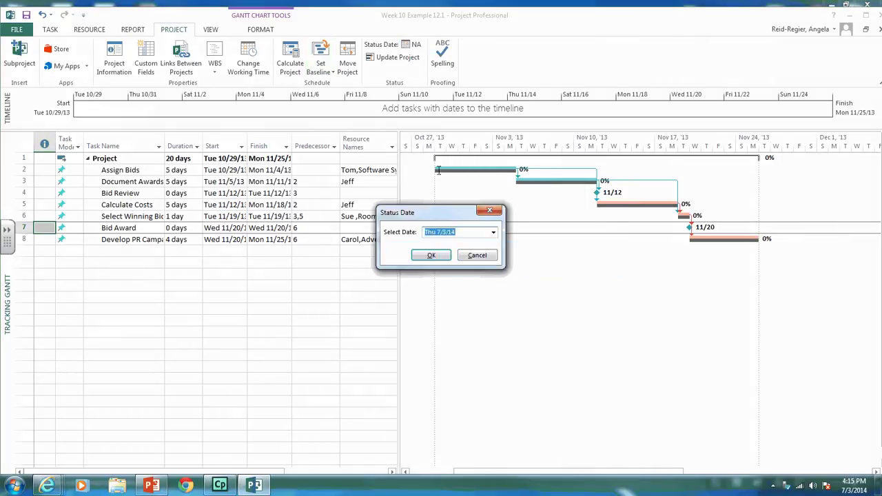
click(440, 232)
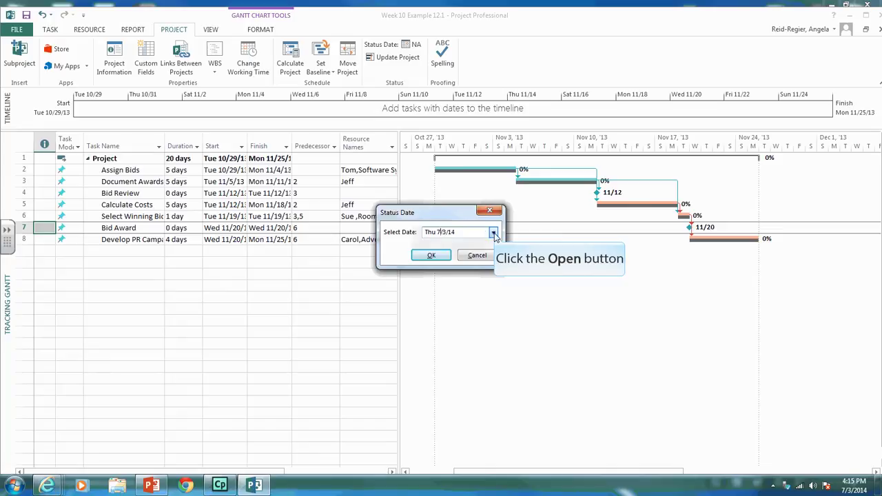
click(494, 232)
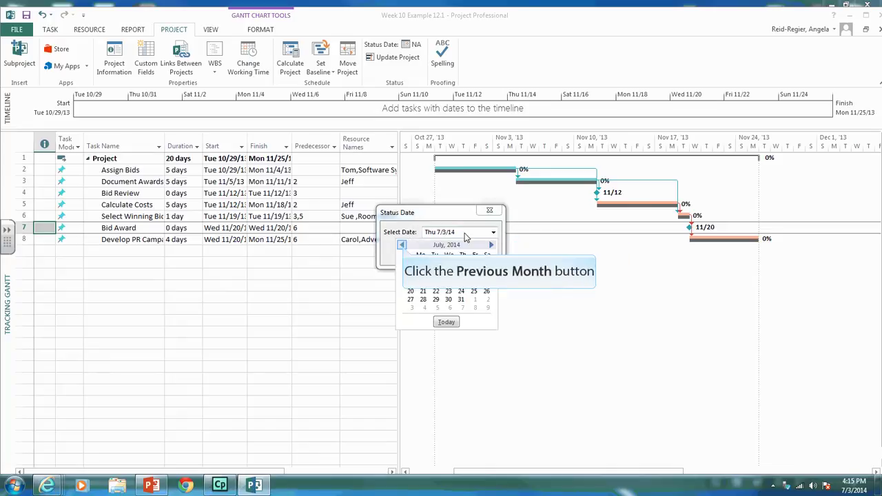
click(402, 246)
double_click(402, 246)
double_click(402, 246)
click(402, 246)
double_click(403, 245)
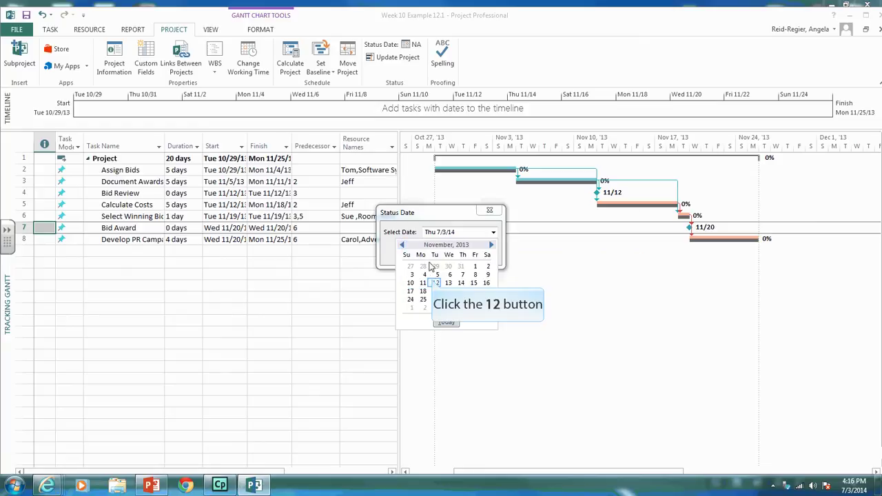
click(434, 282)
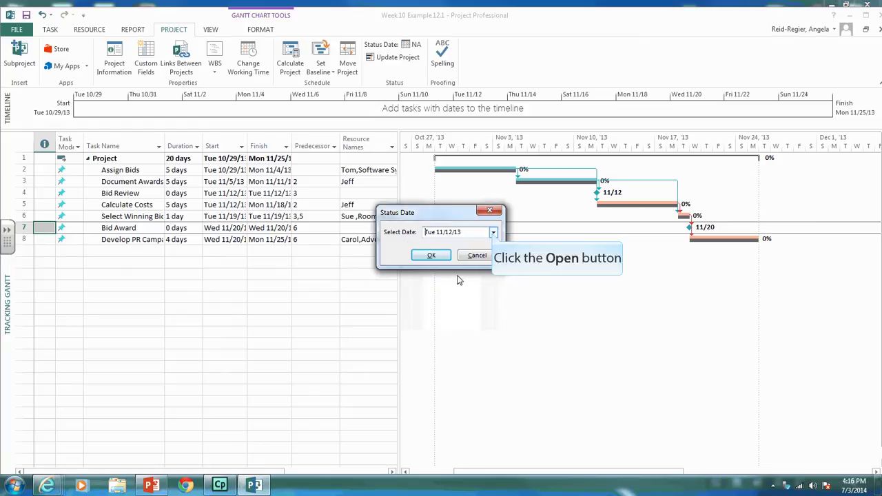
click(494, 234)
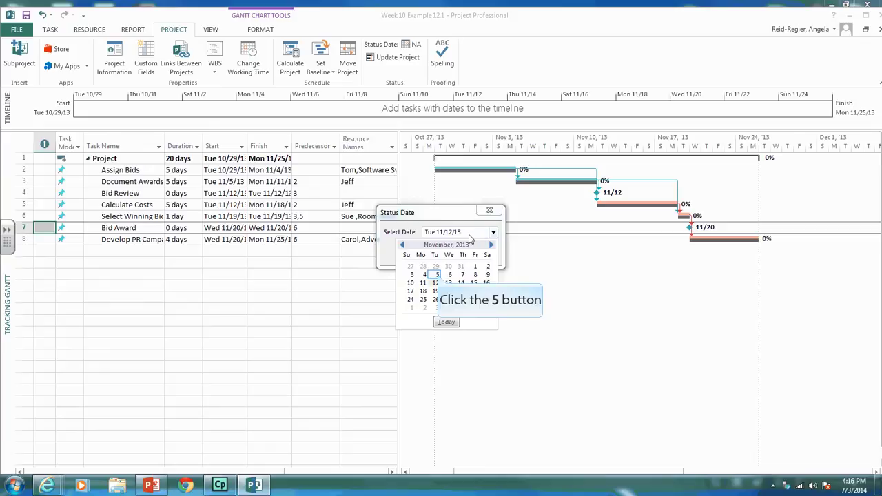
click(439, 275)
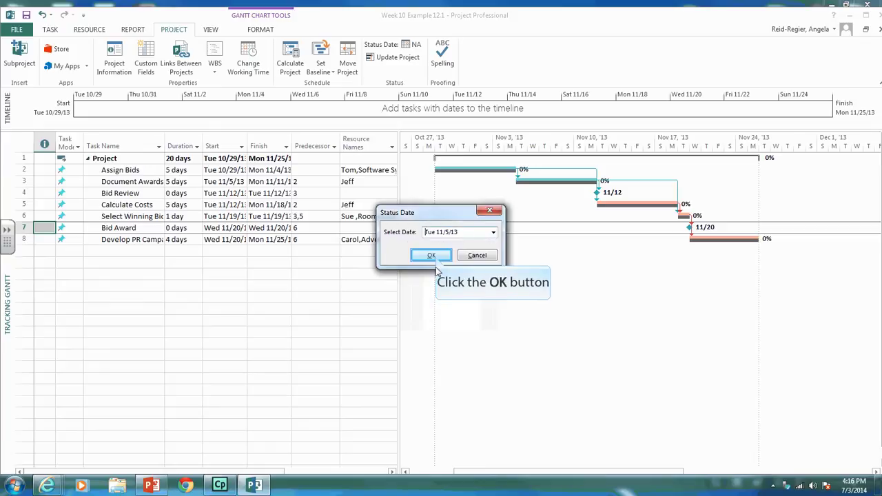
click(434, 256)
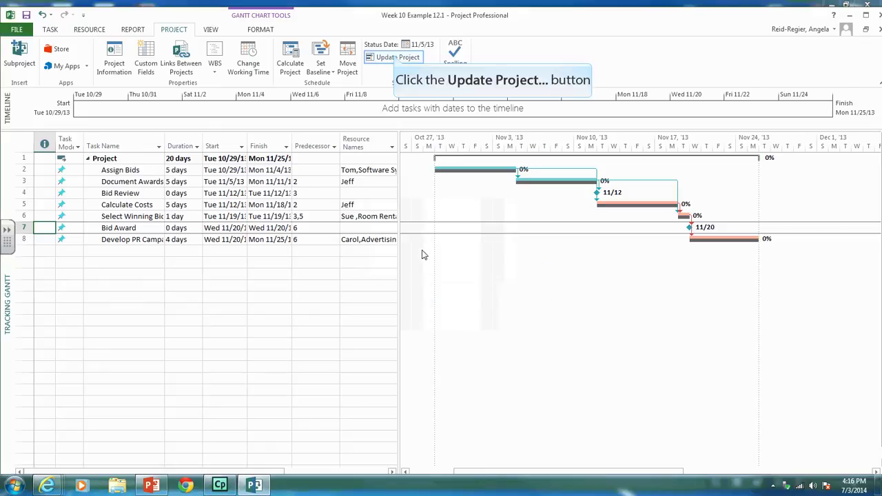
- Update the entire project's work as complete through Tue 11/5/13, using the 0% - 100% complete option
click(395, 58)
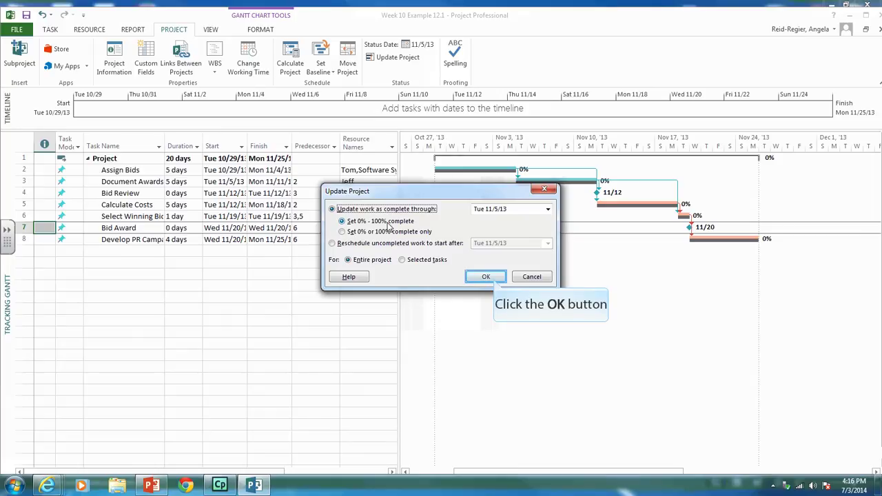
click(486, 277)
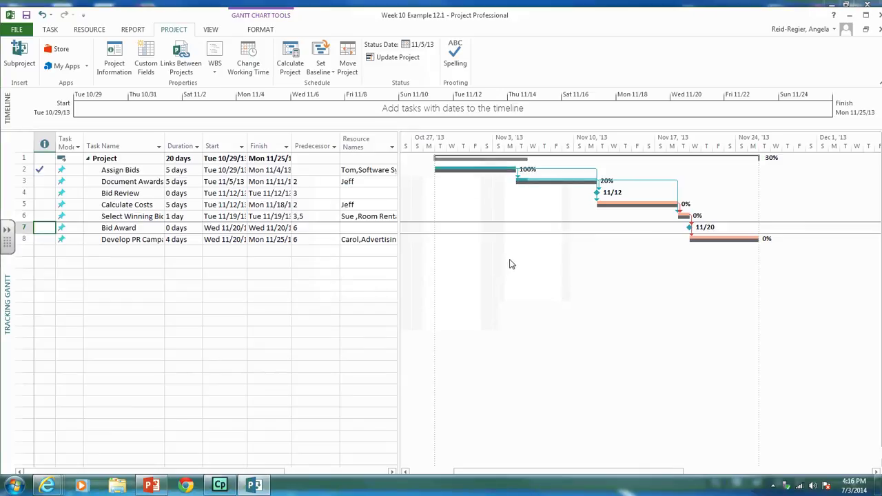
mouse_move(519, 178)
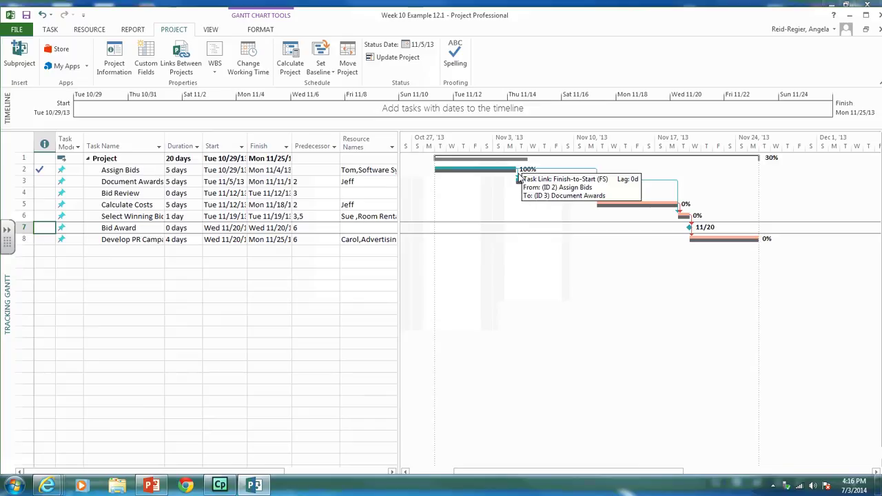
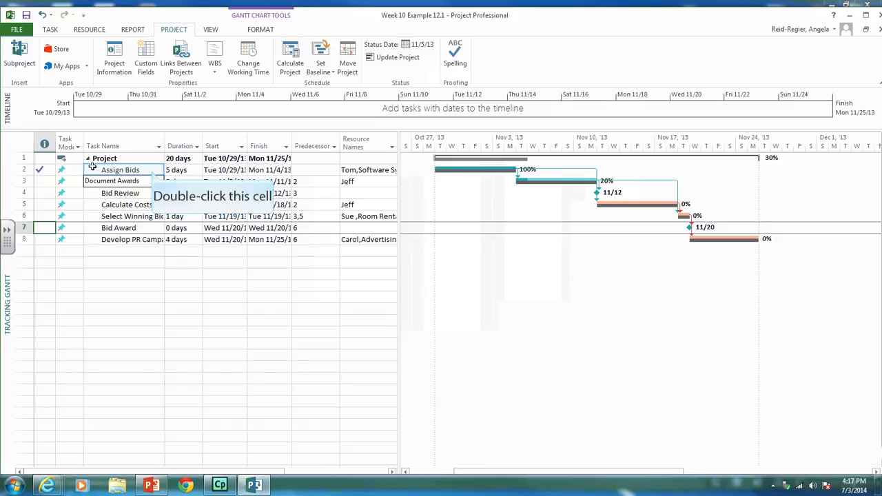
- Change the start date of the Assign Bids task to 10/25/13 in its task information
double_click(153, 171)
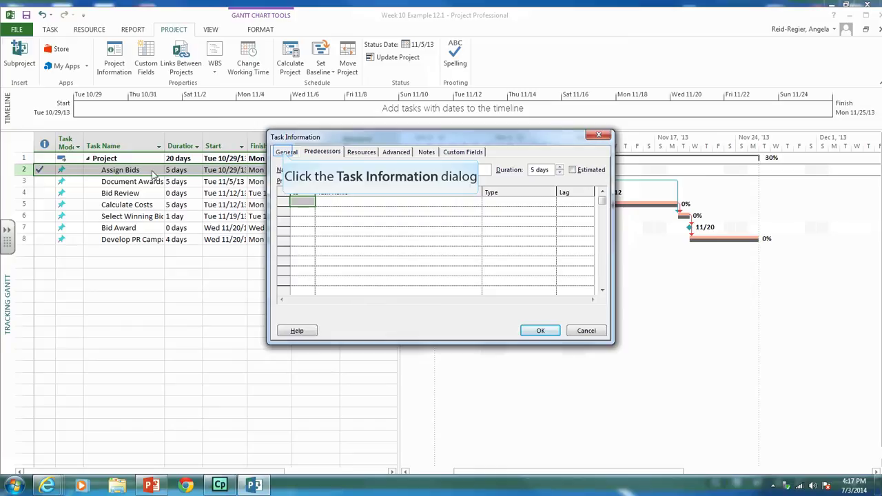
click(286, 152)
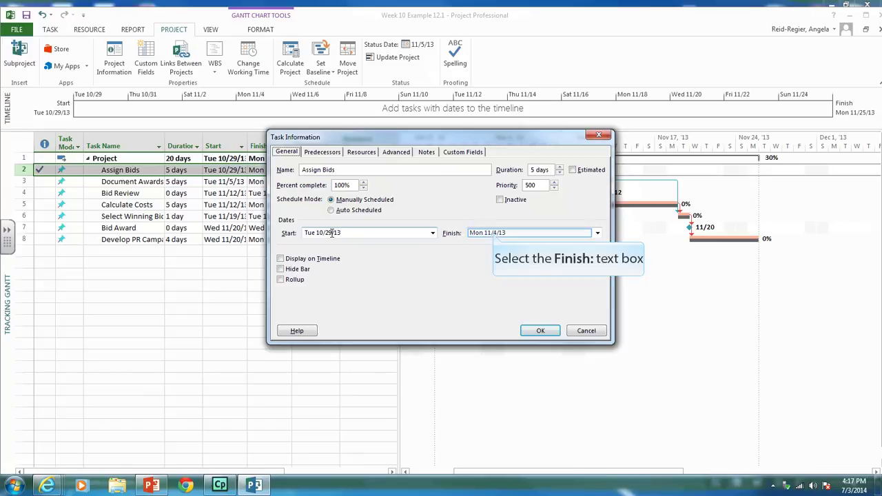
click(493, 233)
double_click(494, 233)
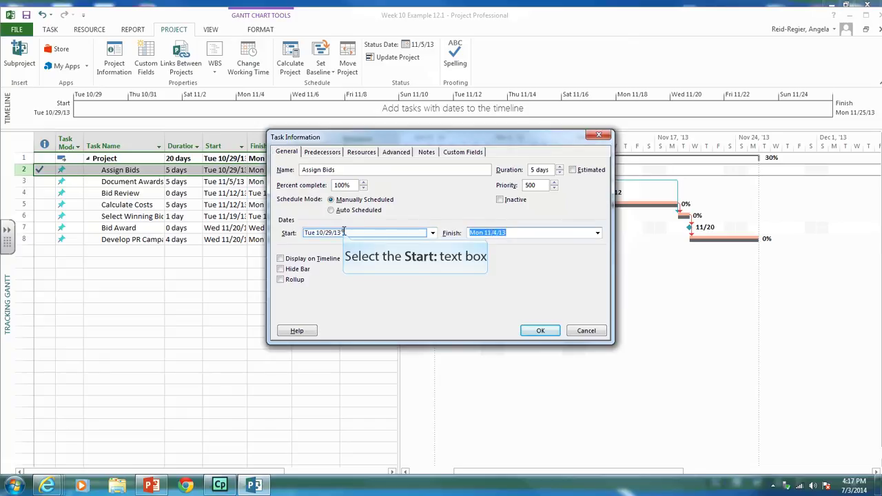
double_click(322, 233)
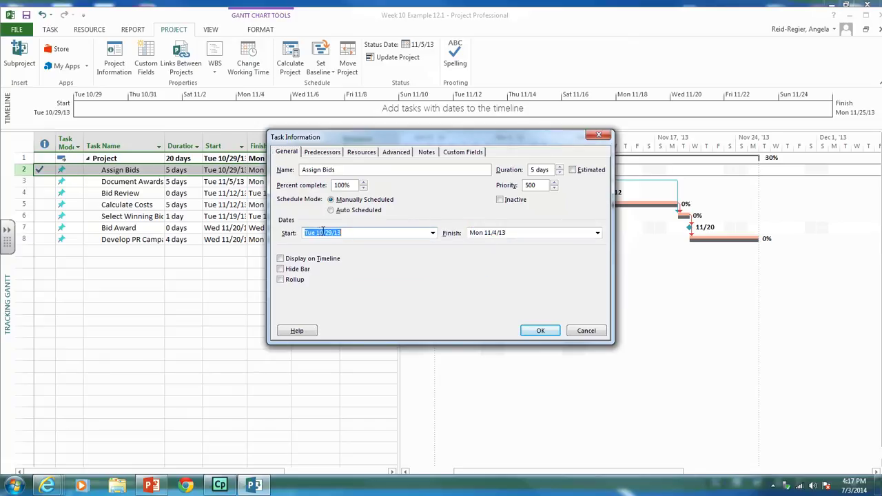
click(328, 233)
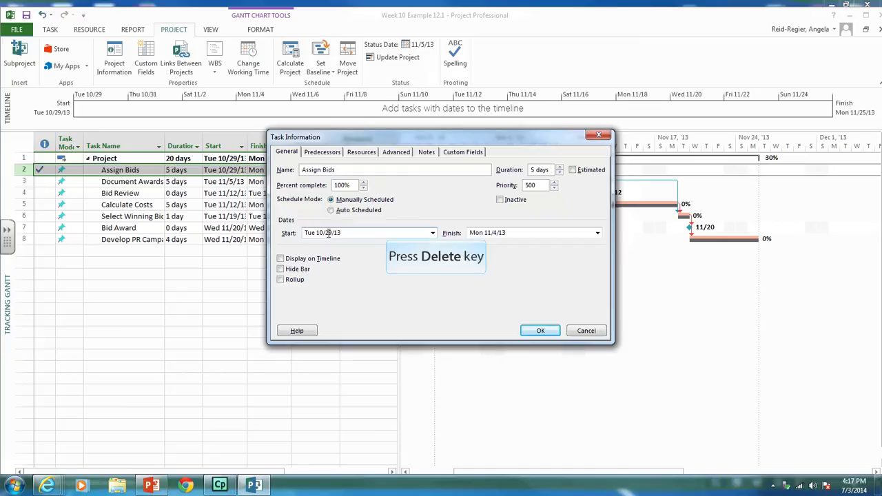
key(Delete)
text(5)
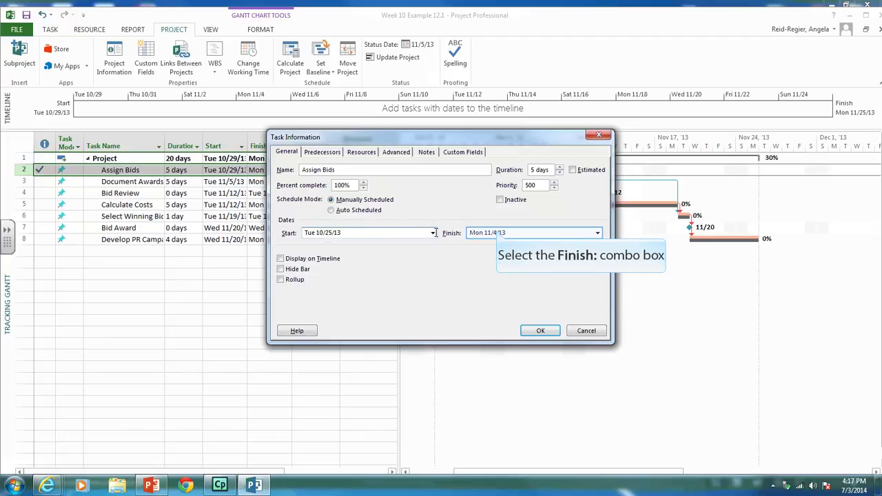
- Change the Assign Bids finish date to 11/1/13 and apply the task information
click(496, 231)
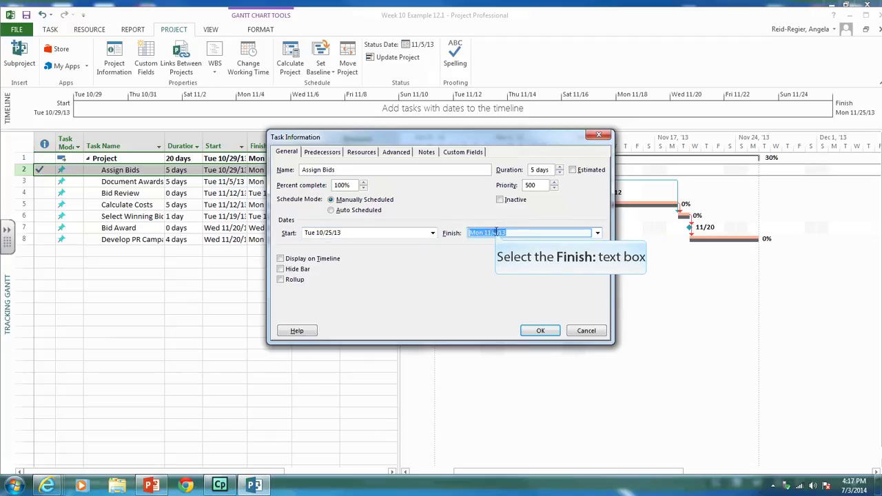
click(493, 232)
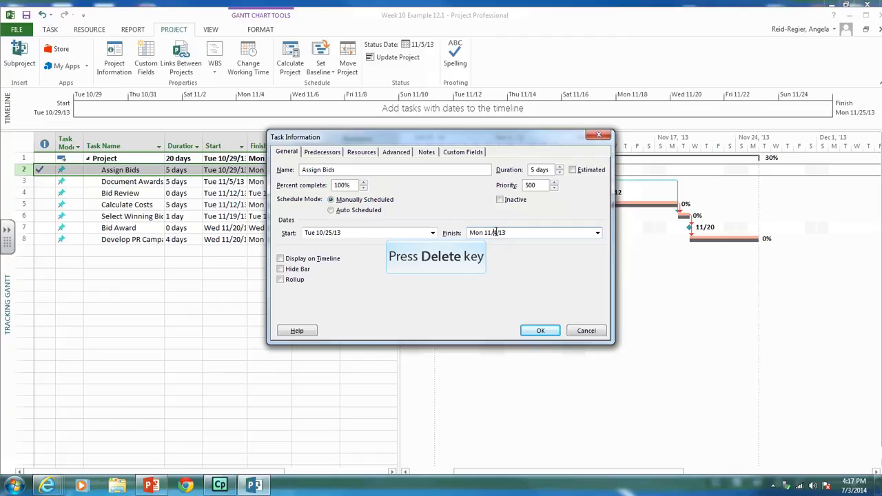
key(Delete)
text(1)
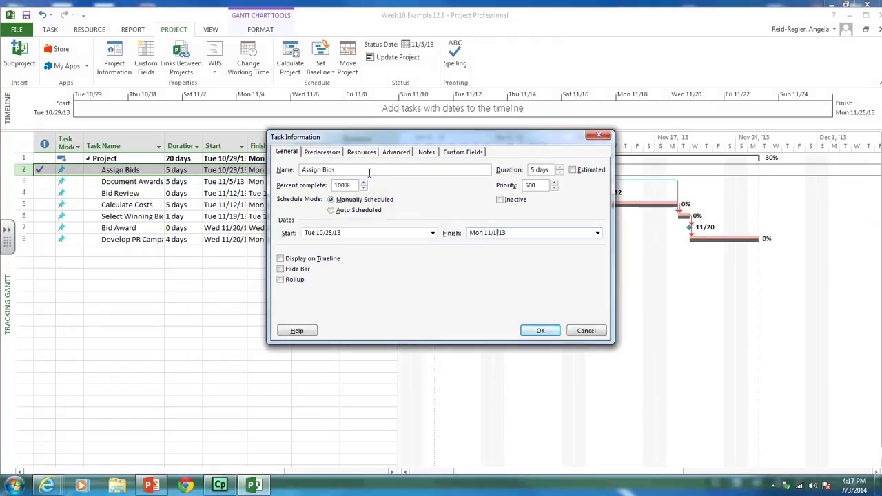
click(540, 332)
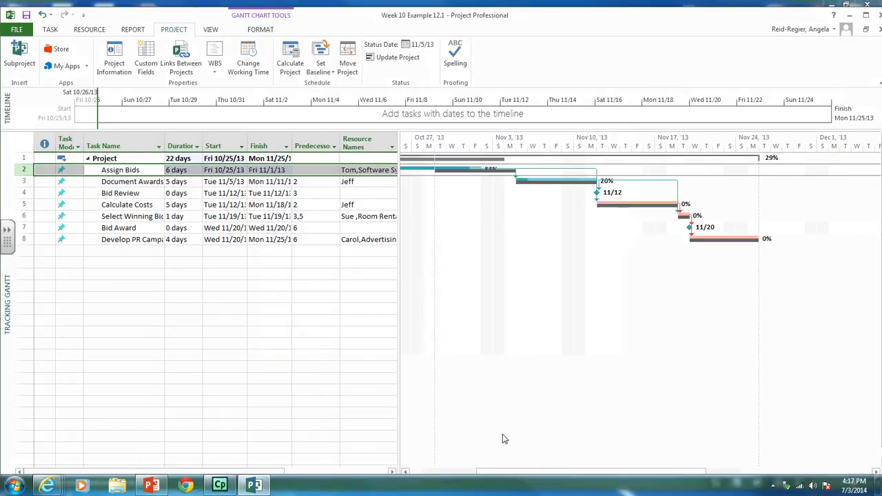
- Set the Assign Bids task to 100% complete in its task information
drag(502, 472, 483, 467)
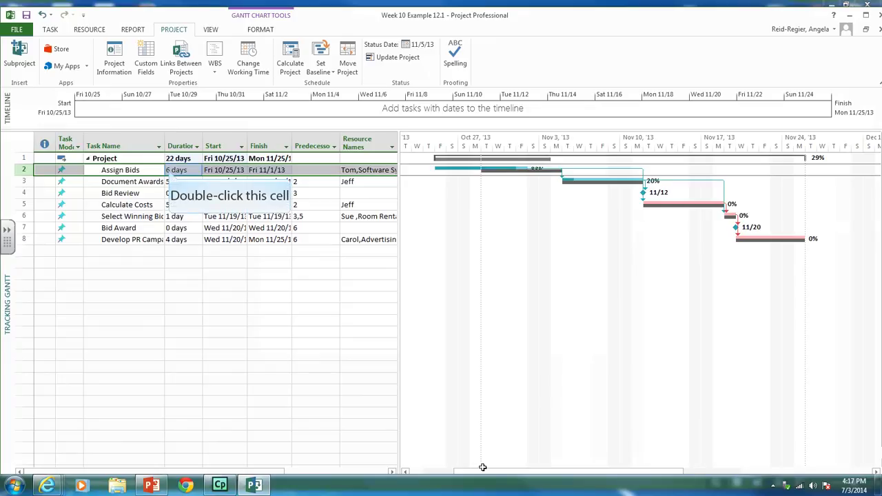
double_click(169, 170)
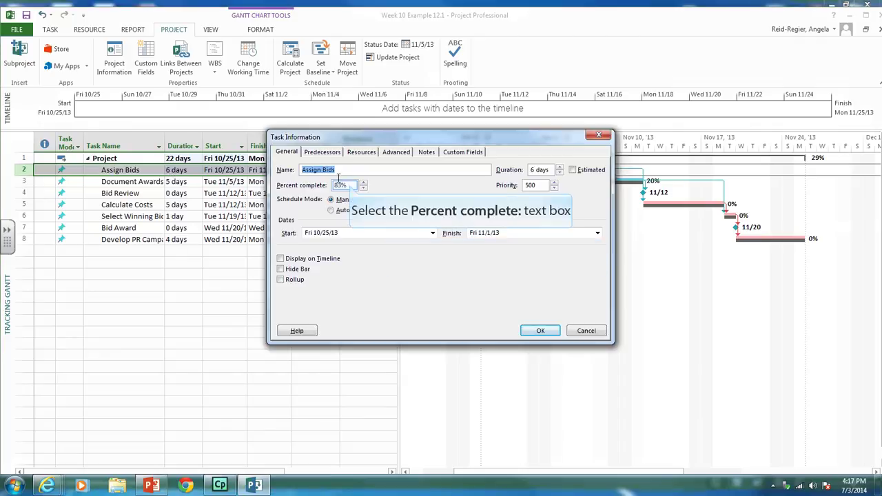
click(350, 185)
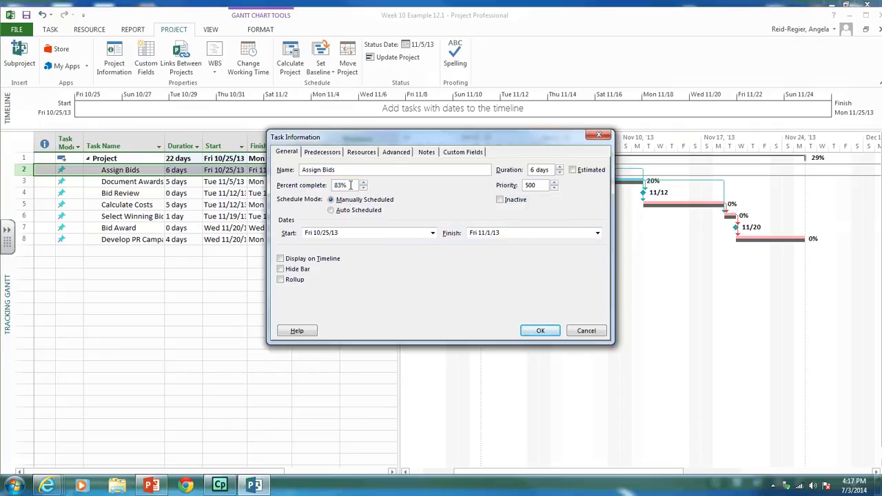
key(BackSpace)
key(BackSpace)
key(BackSpace)
text(100)
click(540, 330)
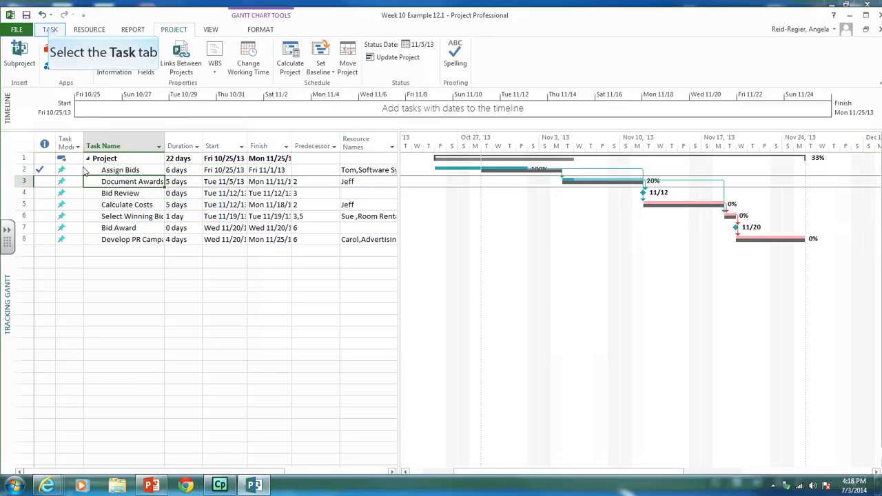
- Mark the Document Awards task as on track
click(49, 30)
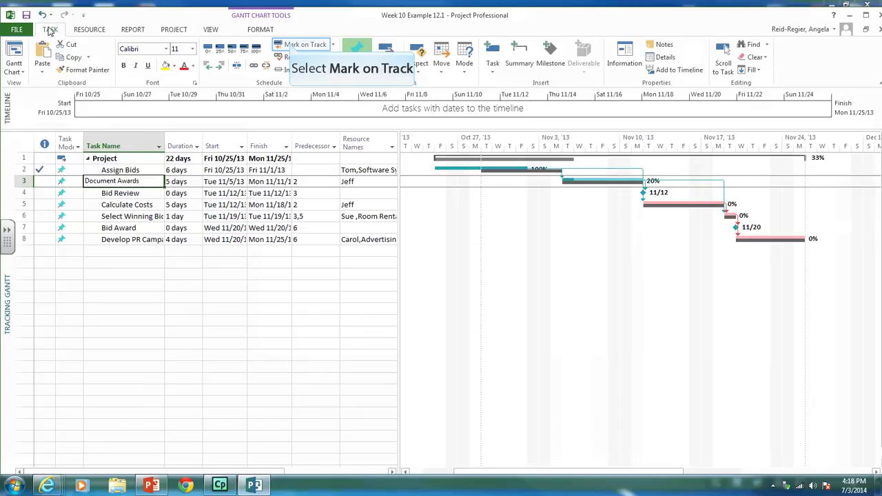
click(290, 46)
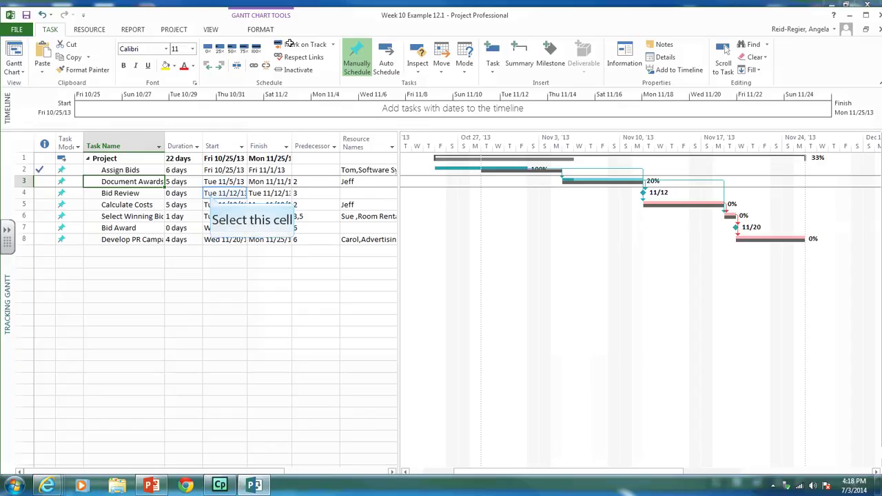
click(210, 193)
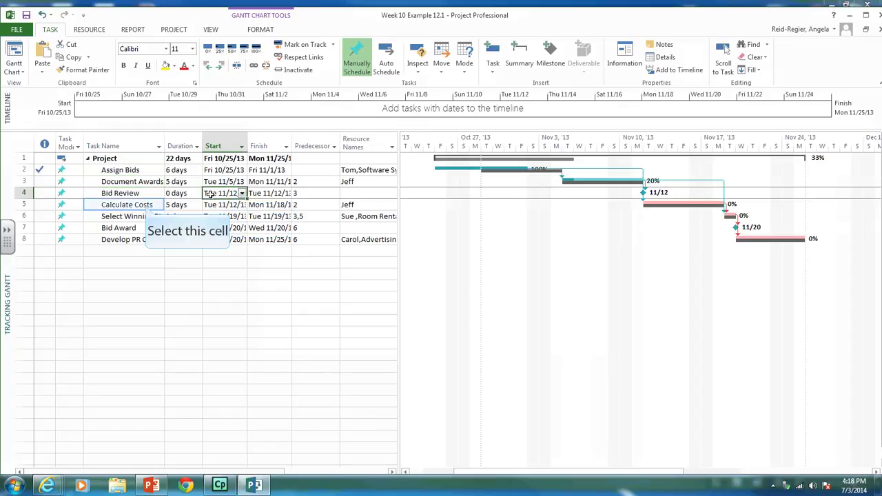
- Mark the Calculate Costs task as 50% complete and change its start date to 11/1/13 in its task information
click(147, 206)
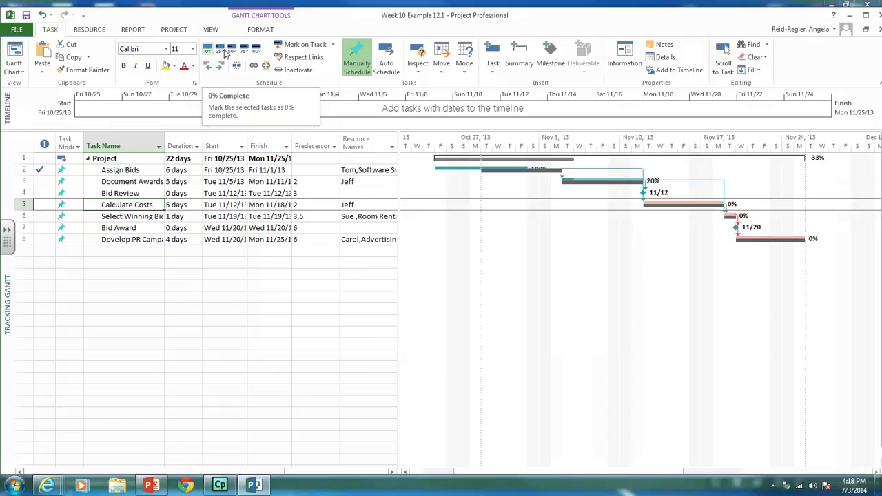
click(233, 51)
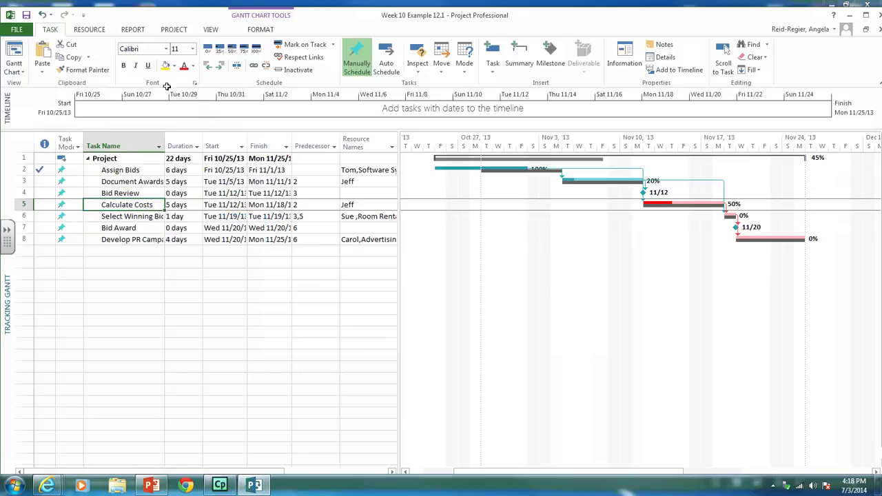
double_click(145, 205)
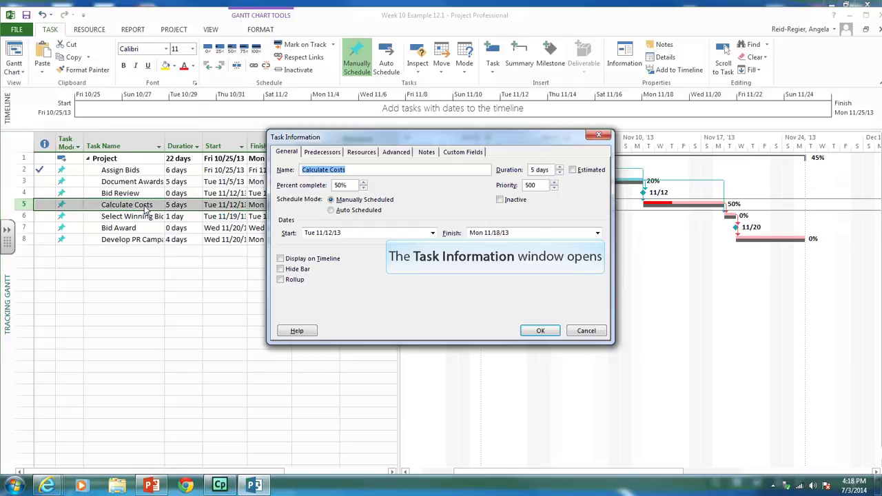
click(328, 233)
click(328, 233)
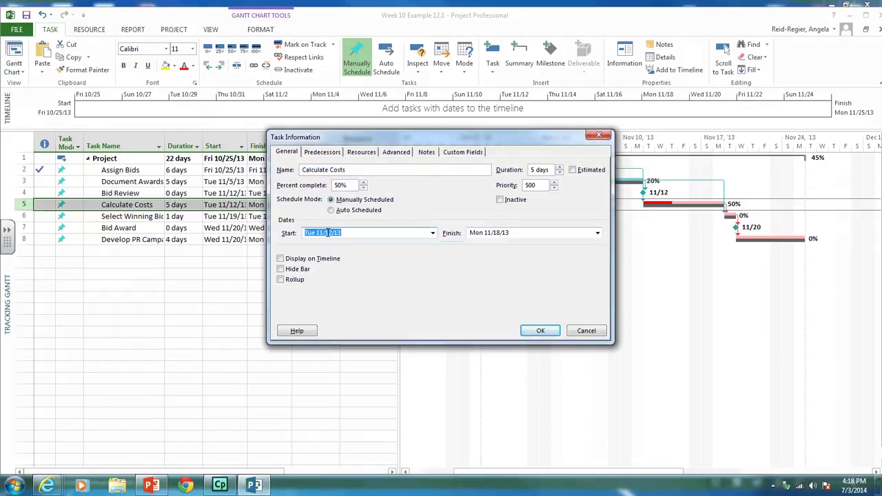
click(328, 233)
key(Delete)
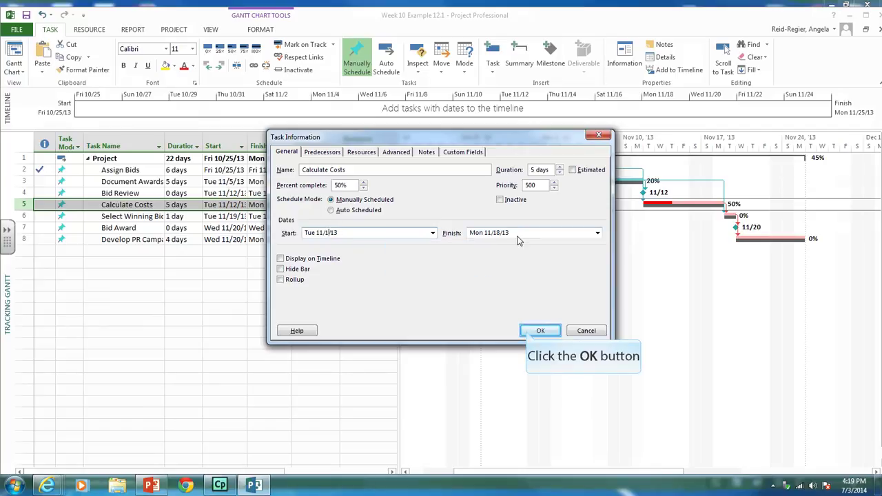
click(539, 331)
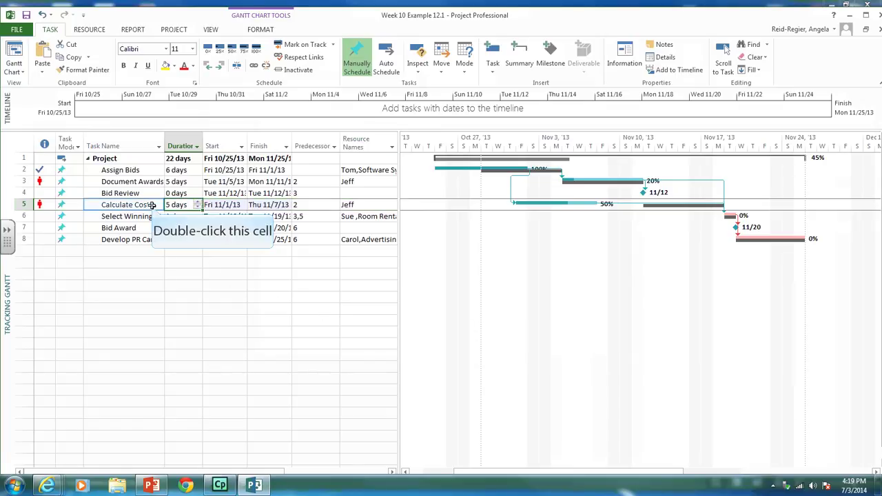
- Change the Calculate Costs finish date to 11/19/13 and apply the task information
double_click(153, 206)
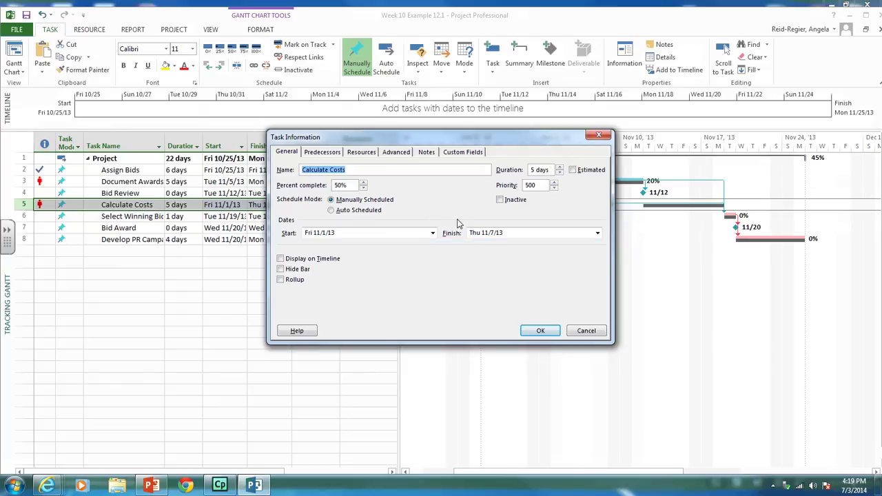
click(490, 233)
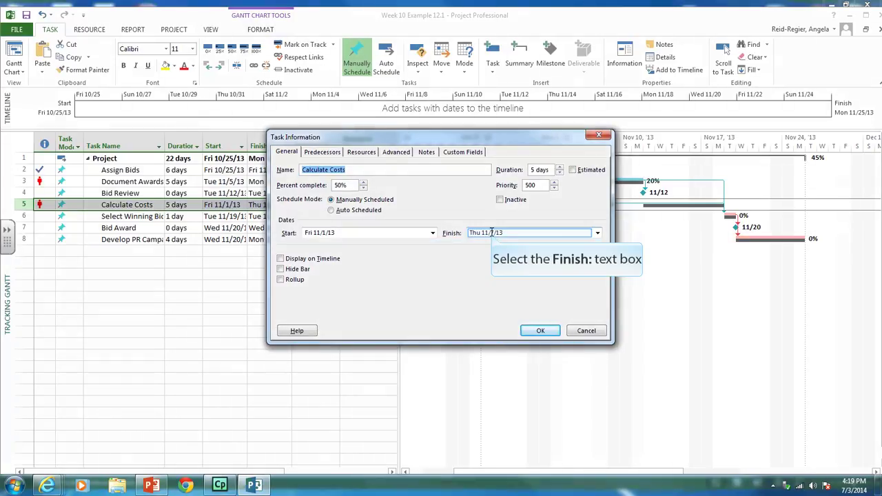
click(492, 232)
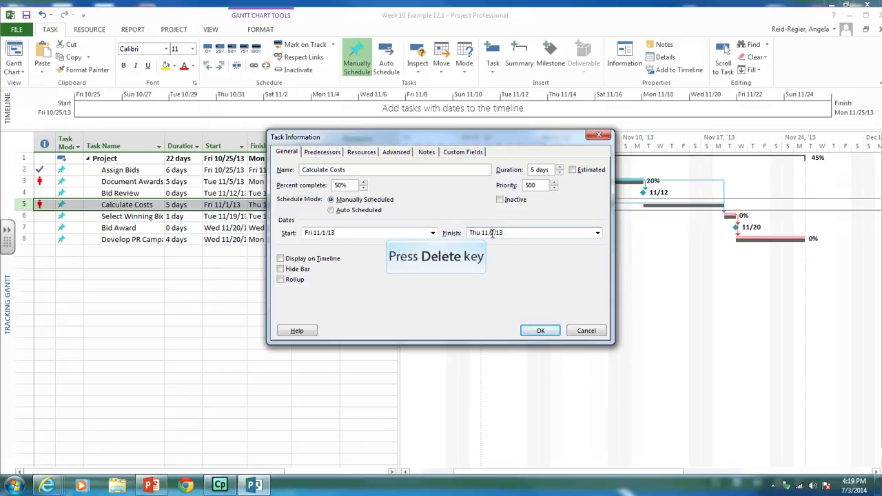
key(Delete)
key(Delete)
text(19/)
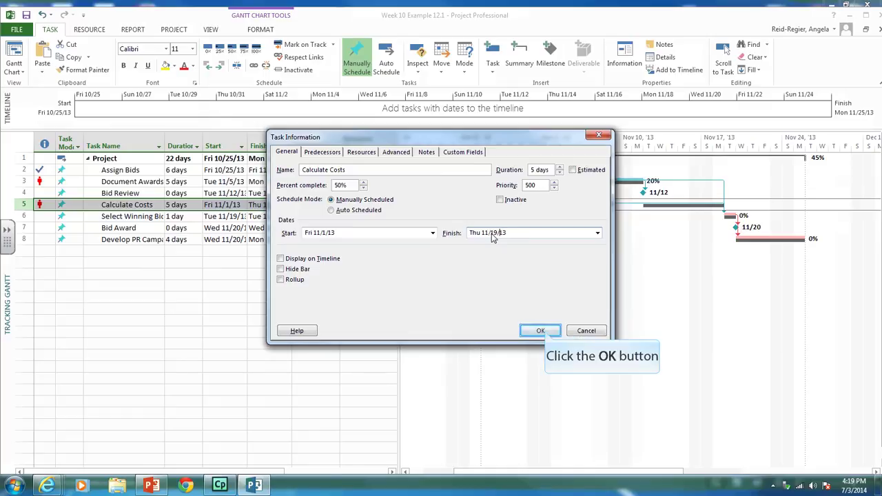
click(540, 331)
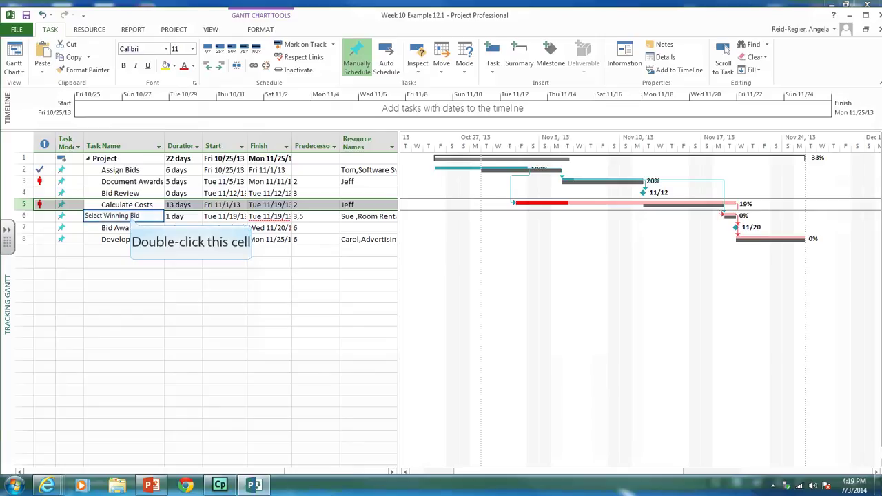
- Enter 5 as the percent complete of the Select Winning Bid task in its task information
double_click(131, 216)
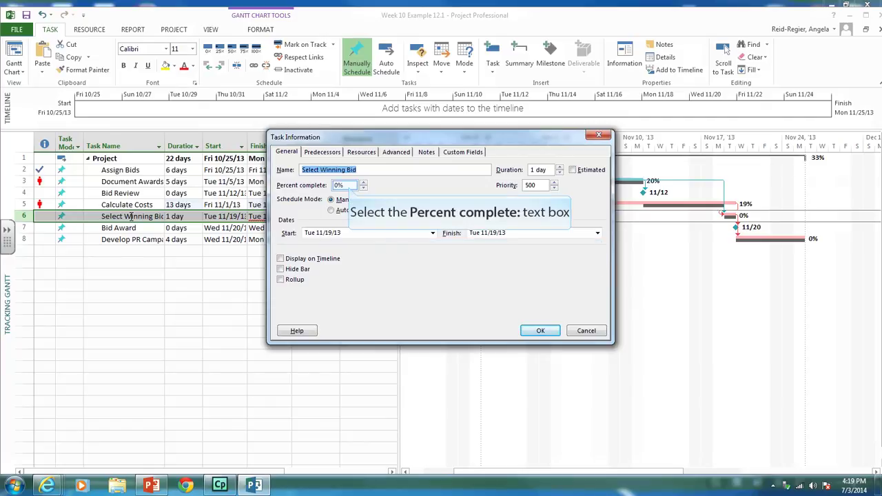
click(350, 186)
key(BackSpace)
key(BackSpace)
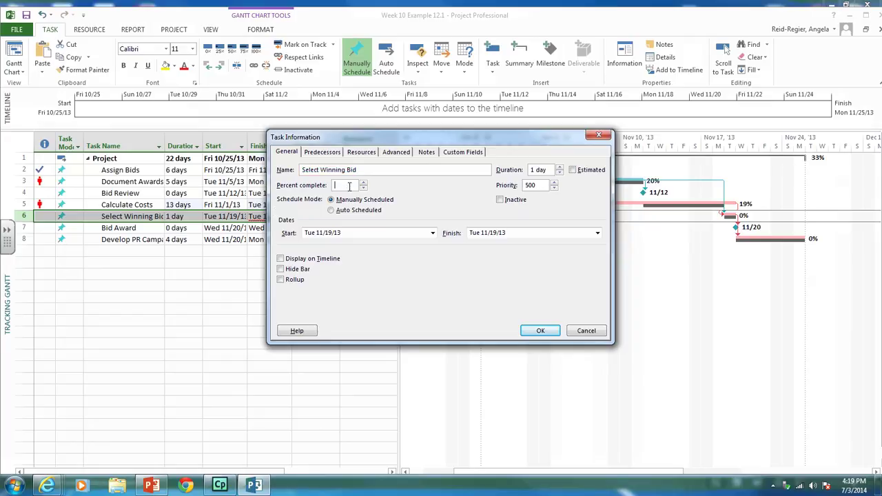
text(5)
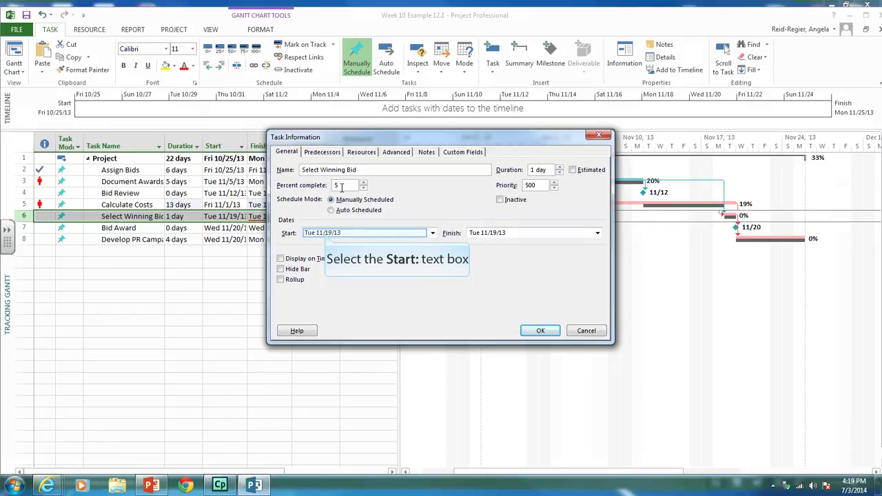
- Change the Select Winning Bid start date to 11/4/13 and apply the task information
click(325, 233)
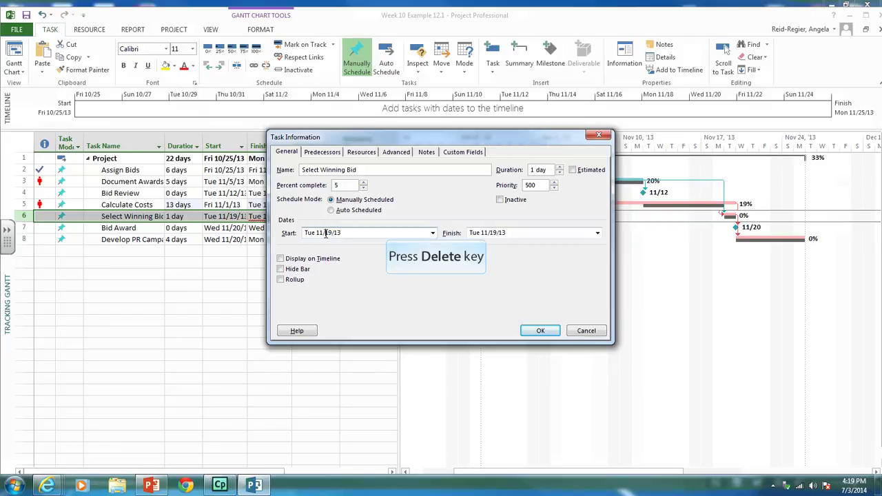
key(Delete)
key(Delete)
text(4)
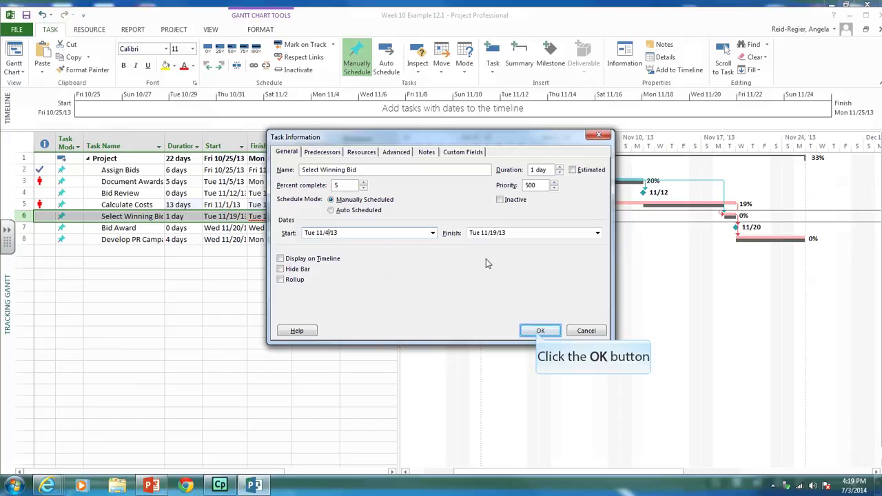
click(535, 331)
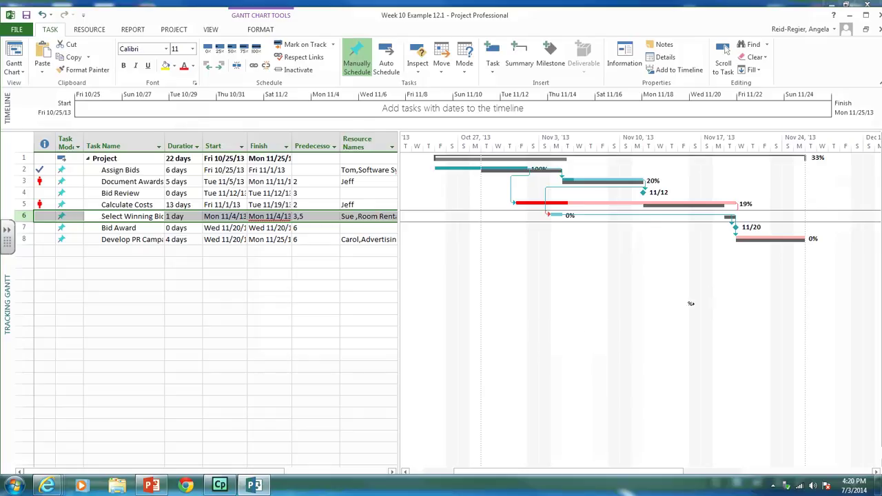
- Extend the progress on the Develop PR Campaign task's Gantt bar to 75% complete
drag(734, 237, 764, 240)
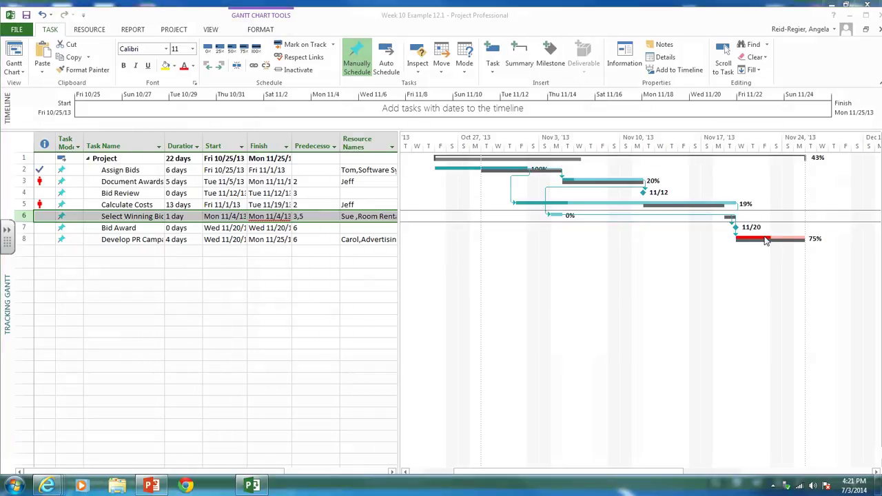